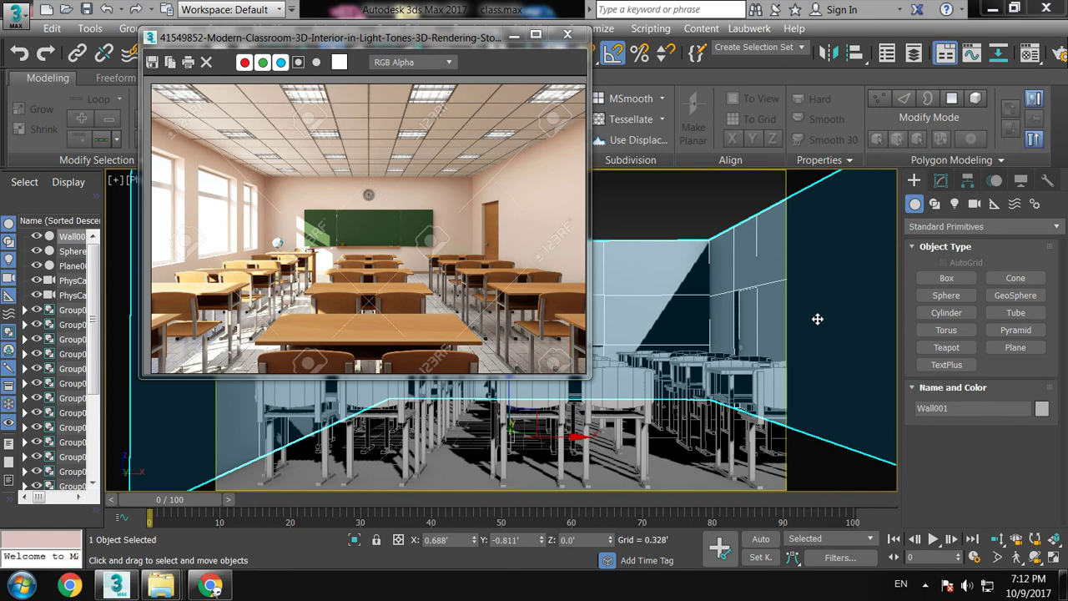
- Open Notepad full screen and write the Vray classroom tutorial (Part 3) intro ending 'Lets get started'
key("super+r")
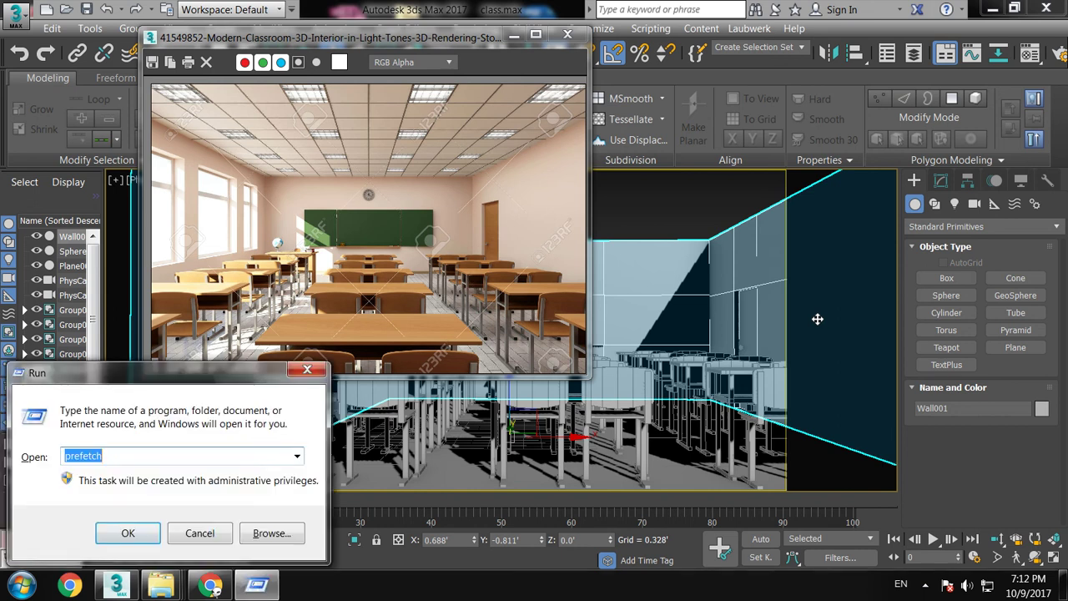
type("no")
key("Escape")
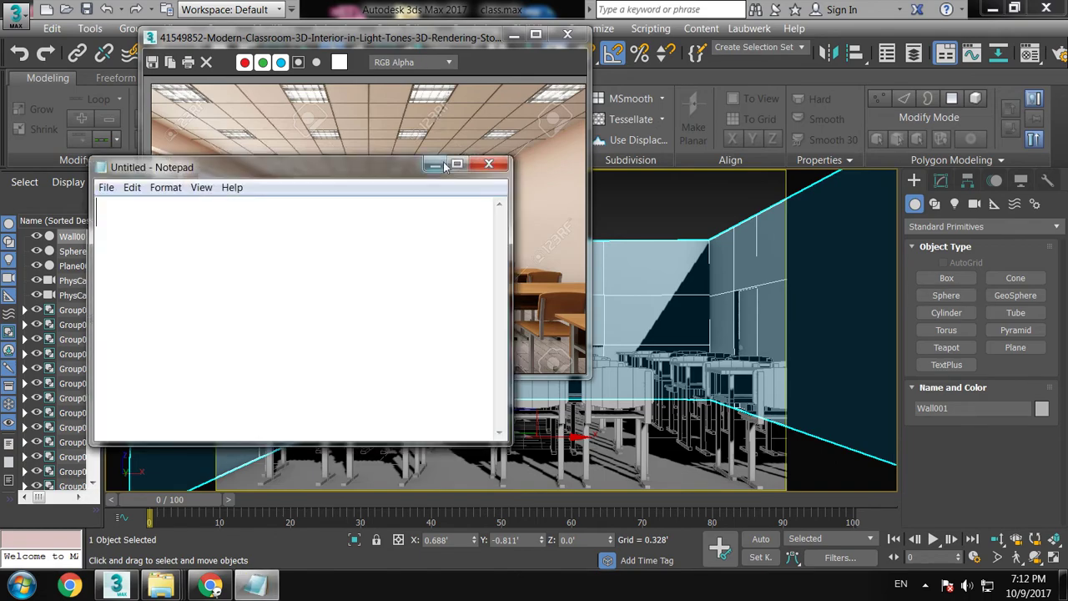
double_click(454, 166)
type("In this tutor")
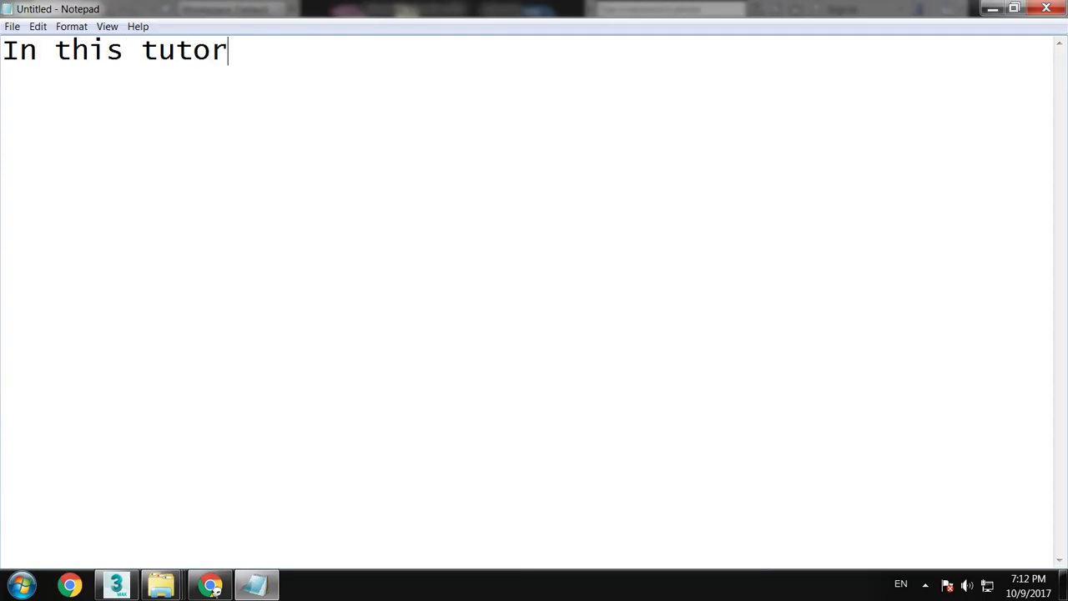
type("ial we will Model texture and lig")
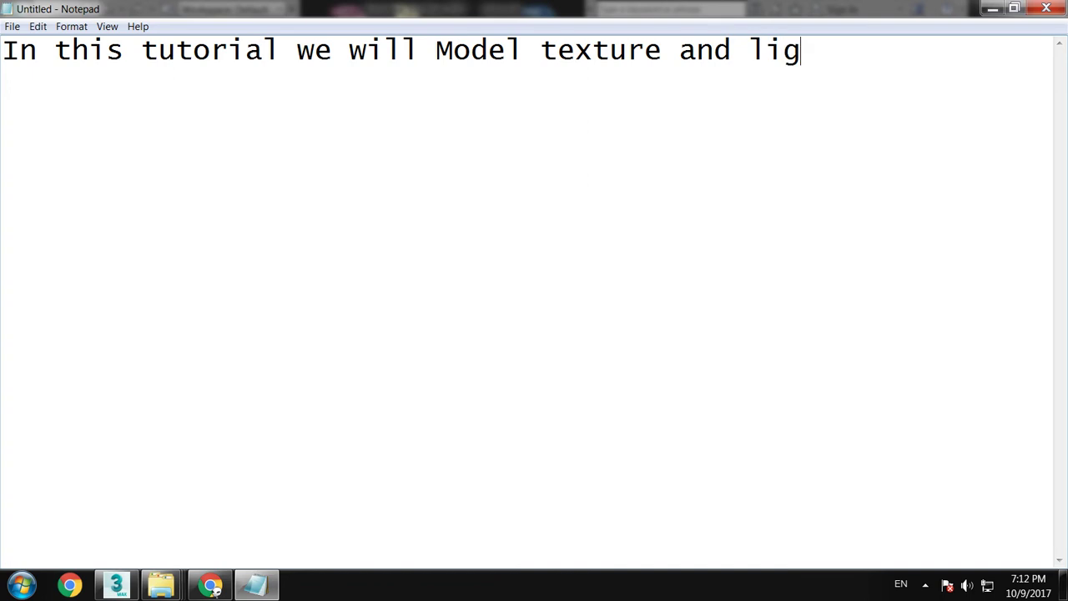
type("ht a classroom in 3dsmax ")
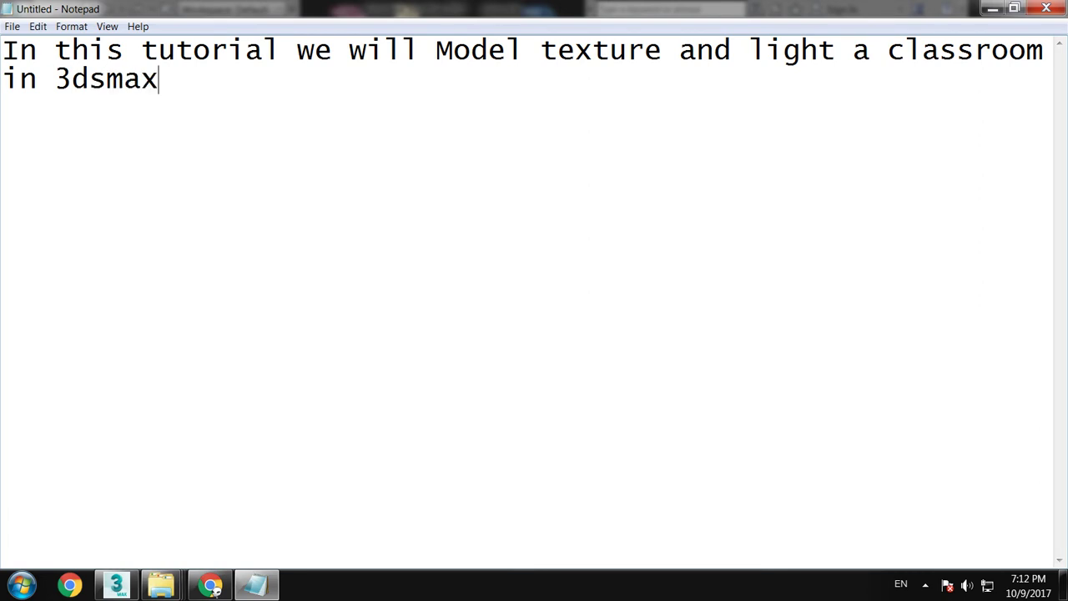
type("using Vray ( Part 3)")
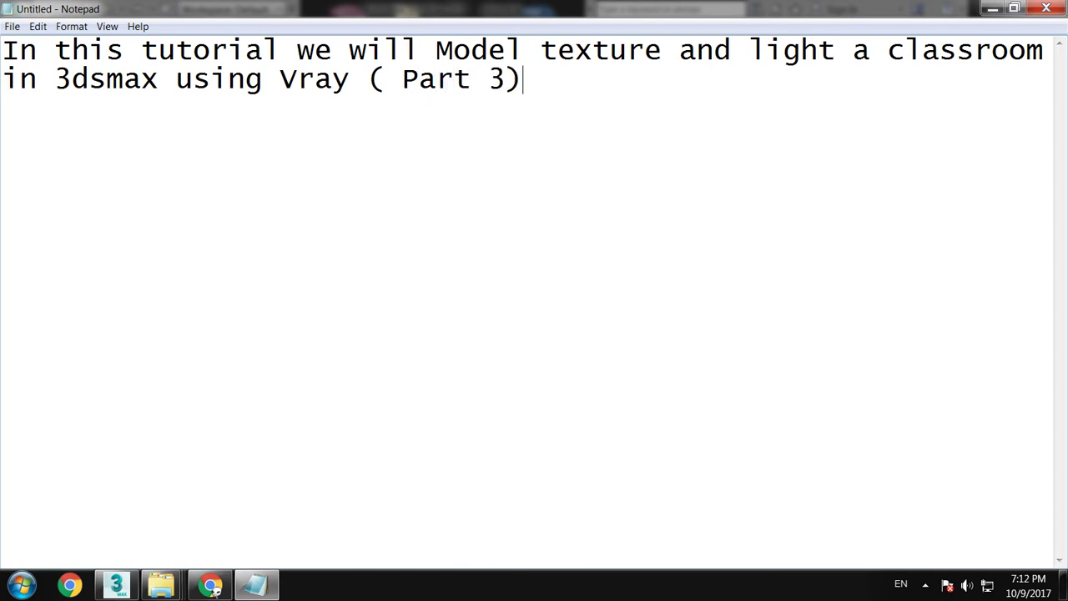
key("Return")
key("Return")
type("Lets ")
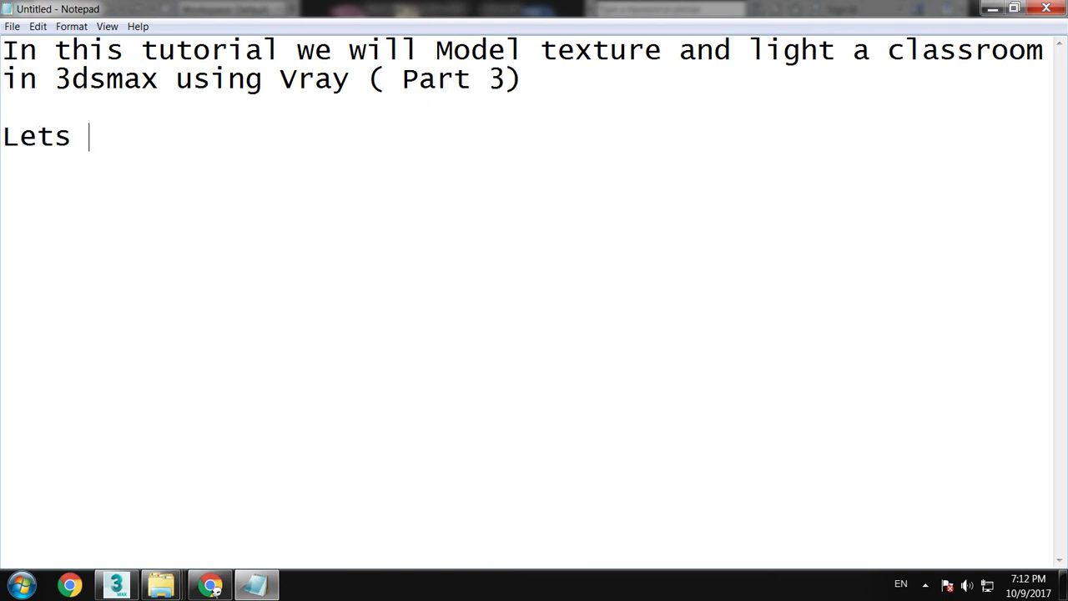
type("get started..")
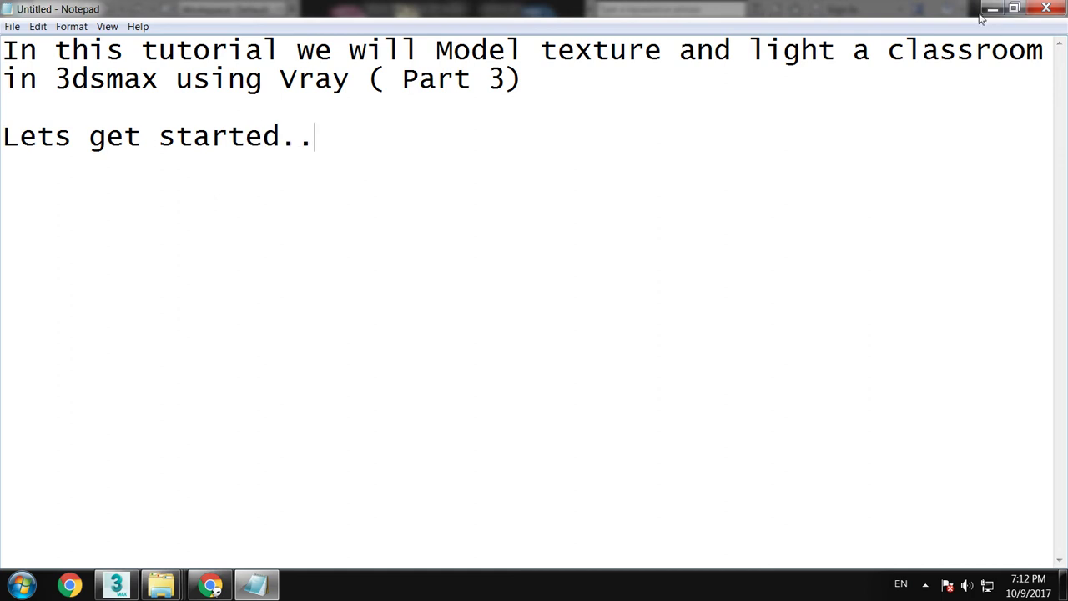
- Return to 3ds Max, move the render frame aside, and select the wall in a single zoomed-out view
left_click(989, 10)
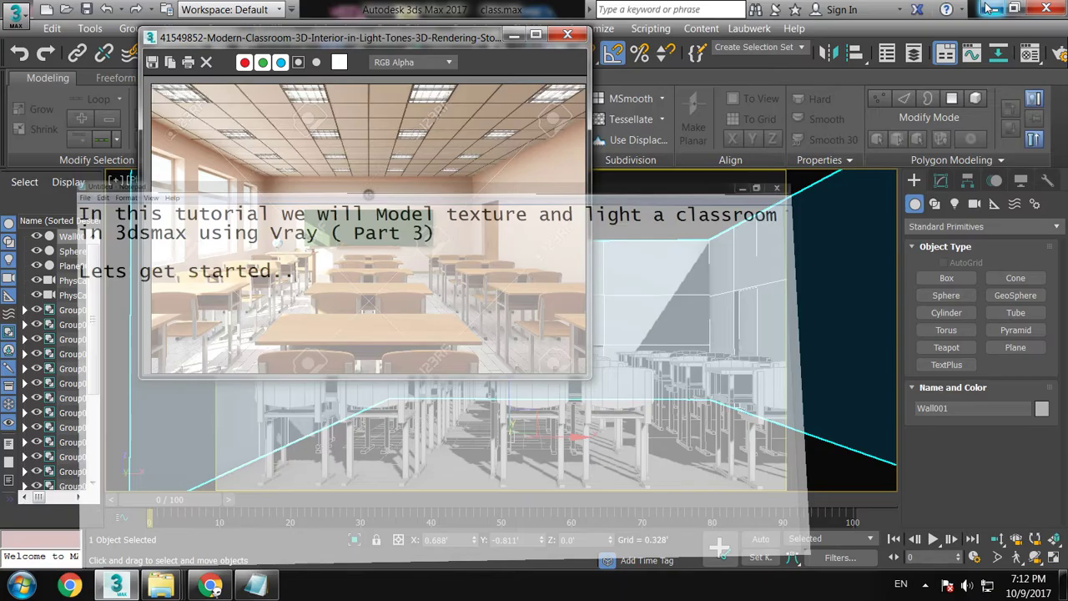
left_click_drag(417, 30, 345, 29)
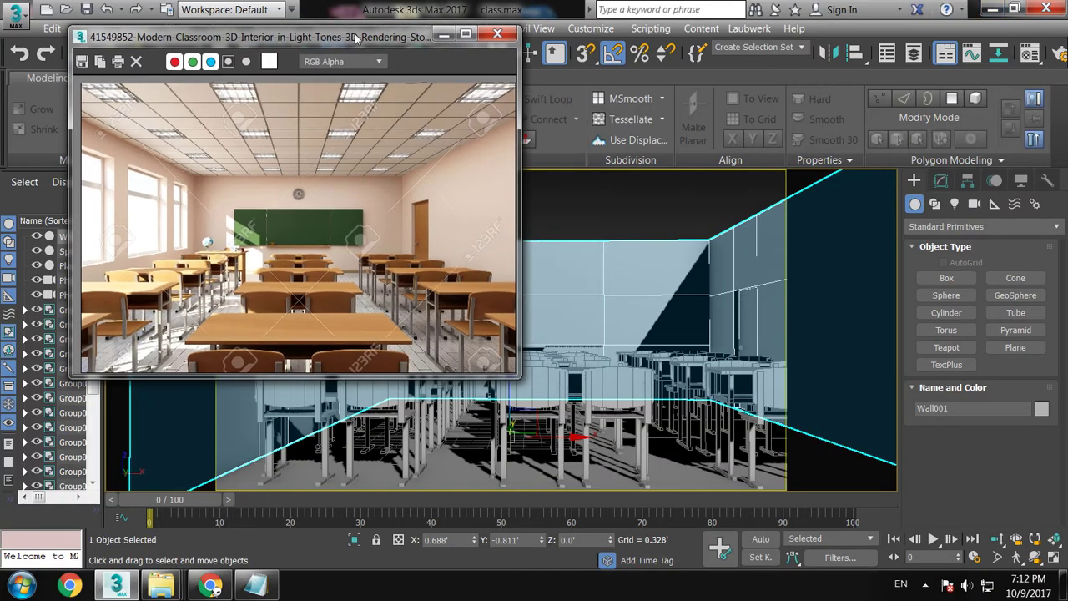
left_click(653, 211)
key("alt+w")
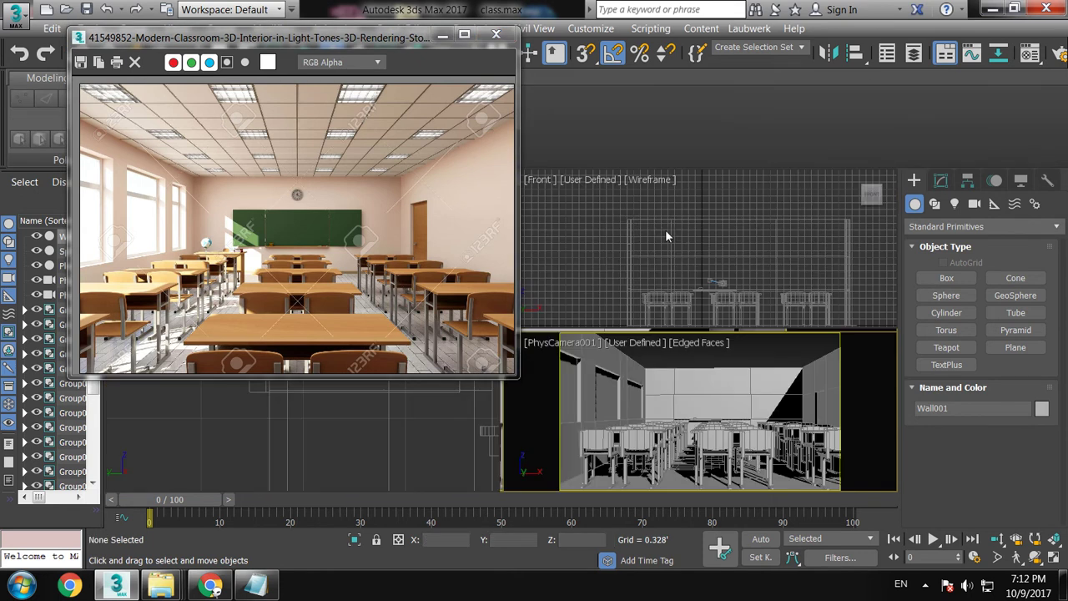
left_click(665, 229)
key("alt+w")
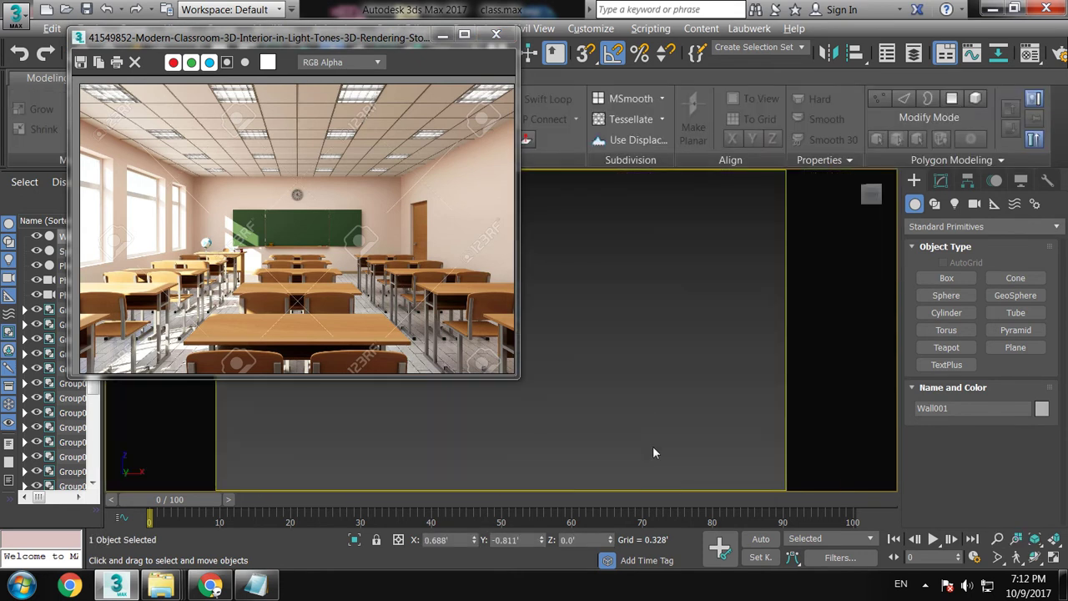
scroll(653, 452, "down", 5)
scroll(651, 389, "down", 3)
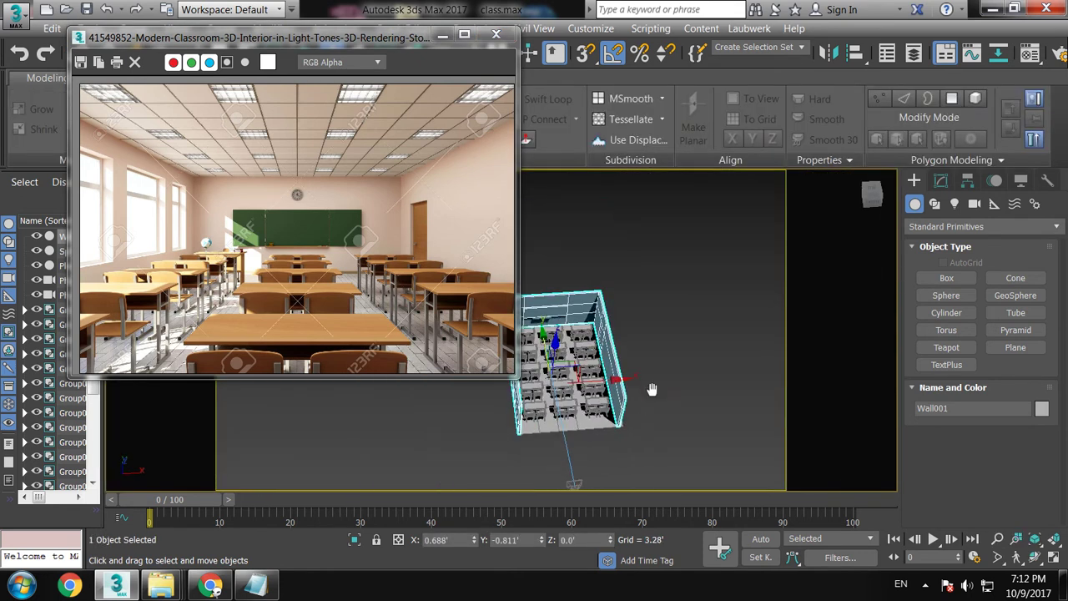
- Start a Box primitive and move the classroom reference photo window to the right
left_click(958, 285)
key("alt+w")
double_click(318, 42)
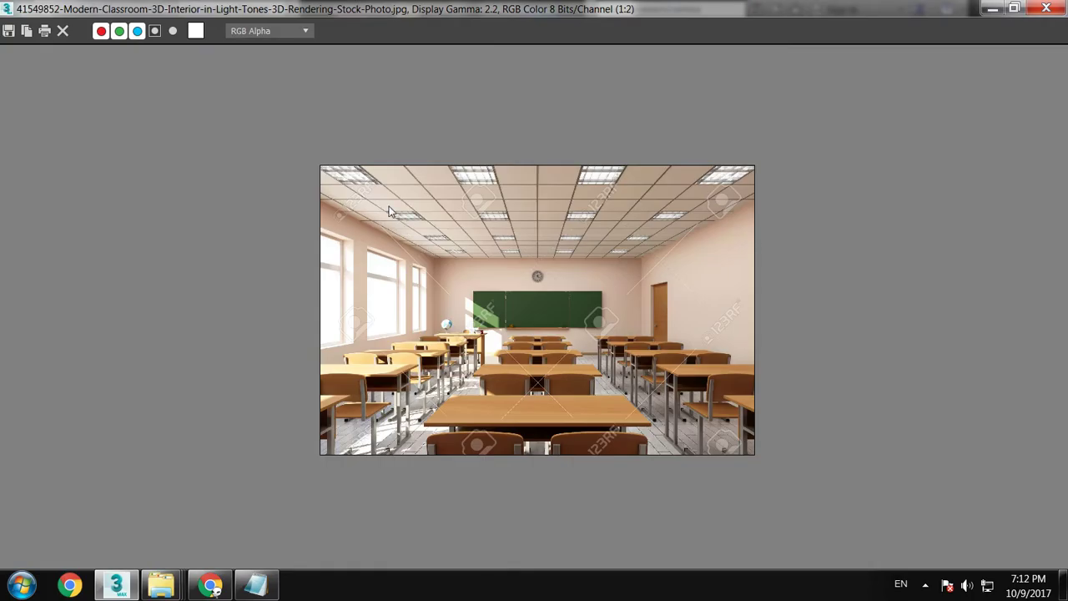
left_click(1013, 9)
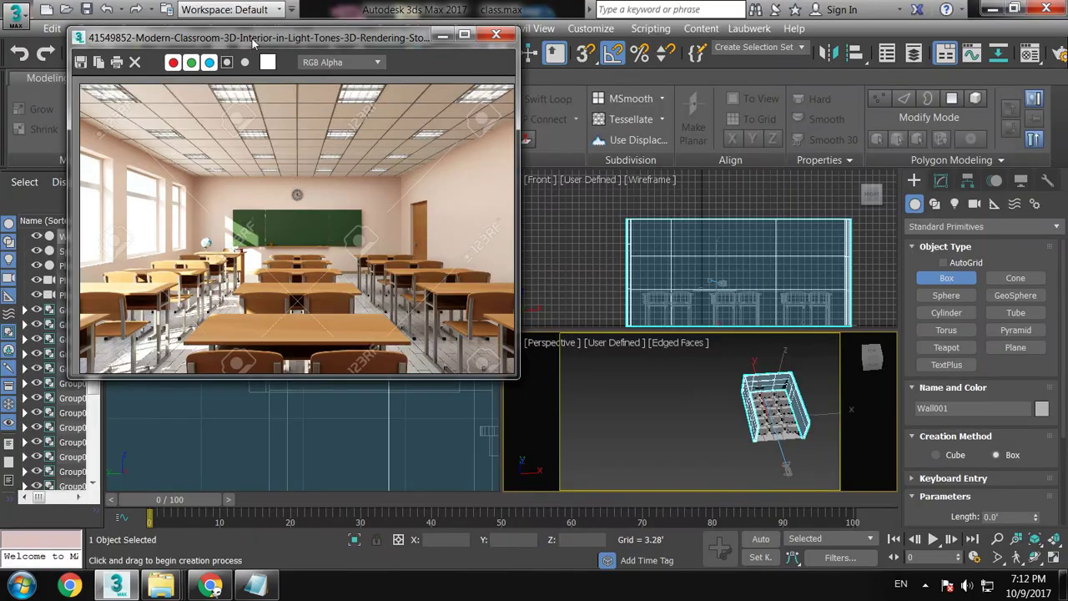
left_click_drag(255, 43, 625, 69)
- Draw a box over the classroom floor plan in the enlarged Top view
key("alt+w")
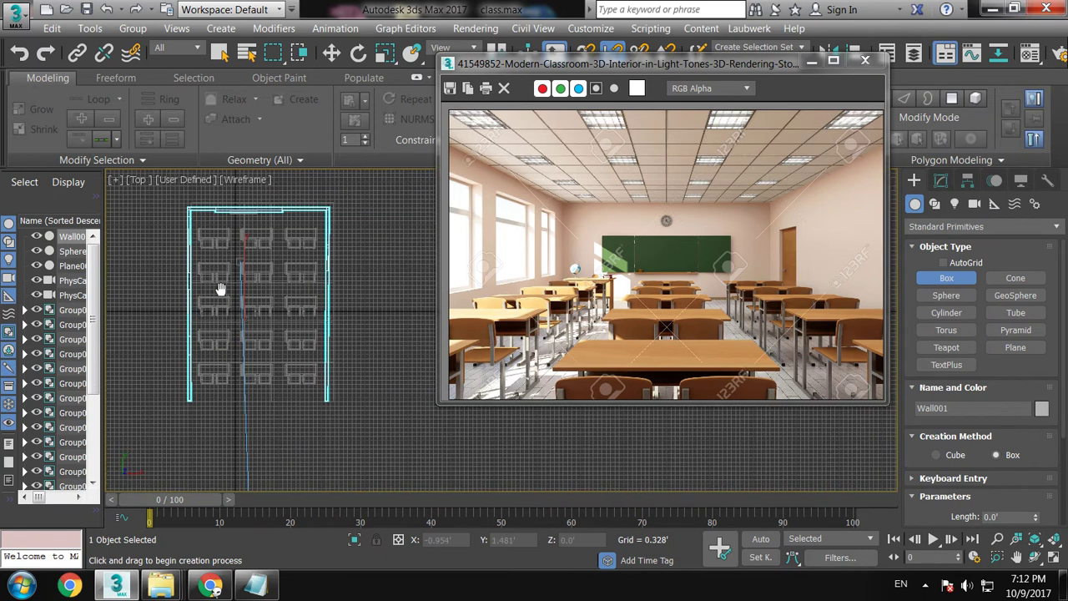
mouse_move(178, 203)
left_mouse_down()
mouse_move(226, 283)
mouse_move(322, 398)
left_mouse_up()
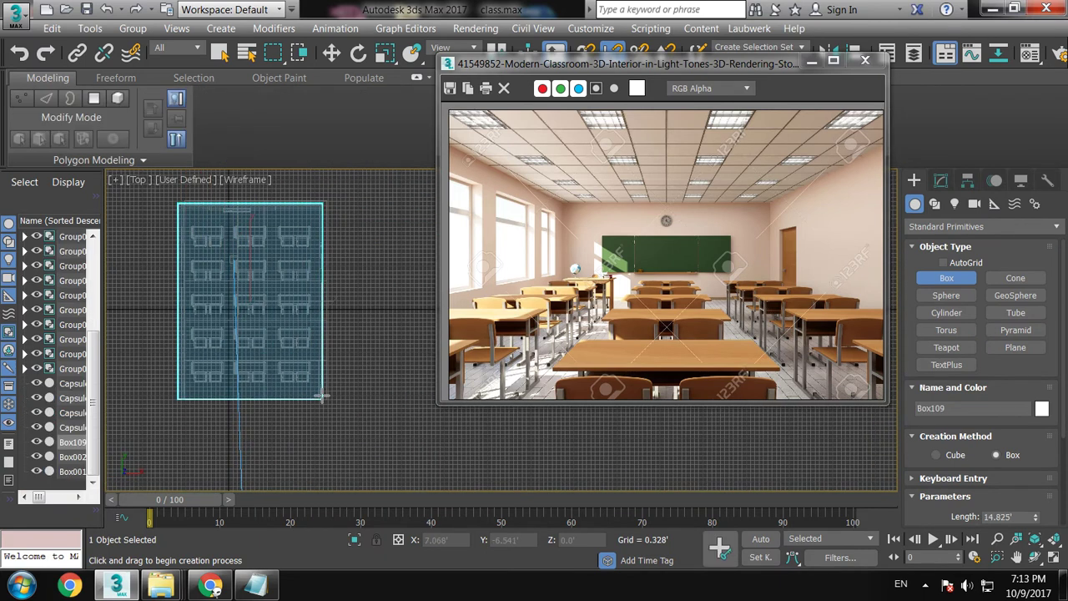
key("w")
- Flatten the box and scale it along X so it fits between the room's walls
key("alt+w")
key("alt+w")
key("z")
mouse_move(654, 447)
middle_mouse_down("alt")
mouse_move(396, 451)
mouse_move(392, 368)
middle_mouse_up("alt")
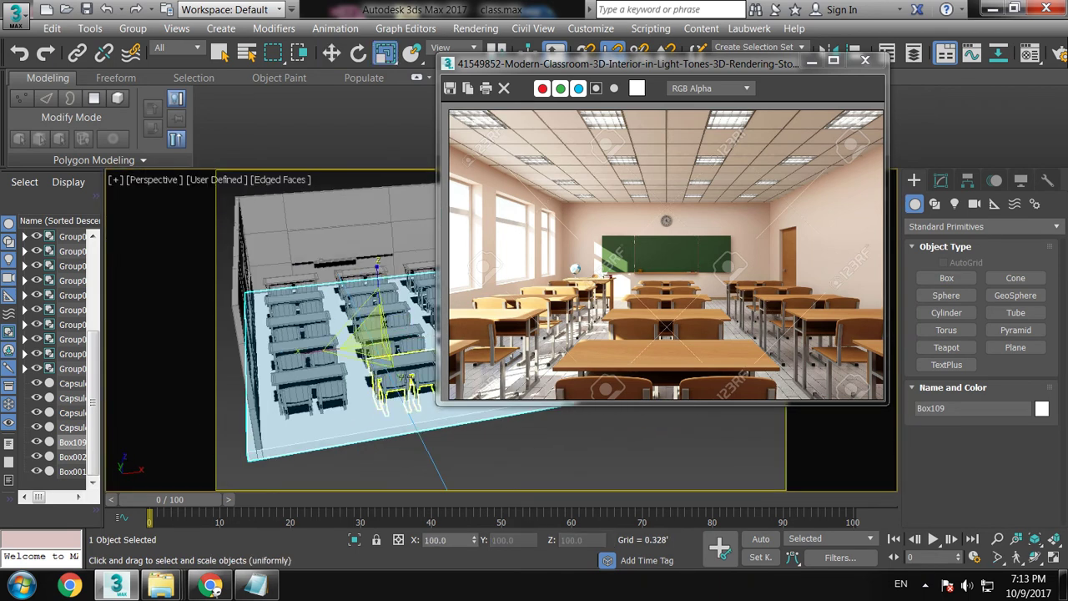
key("r")
left_click_drag(382, 311, 405, 330)
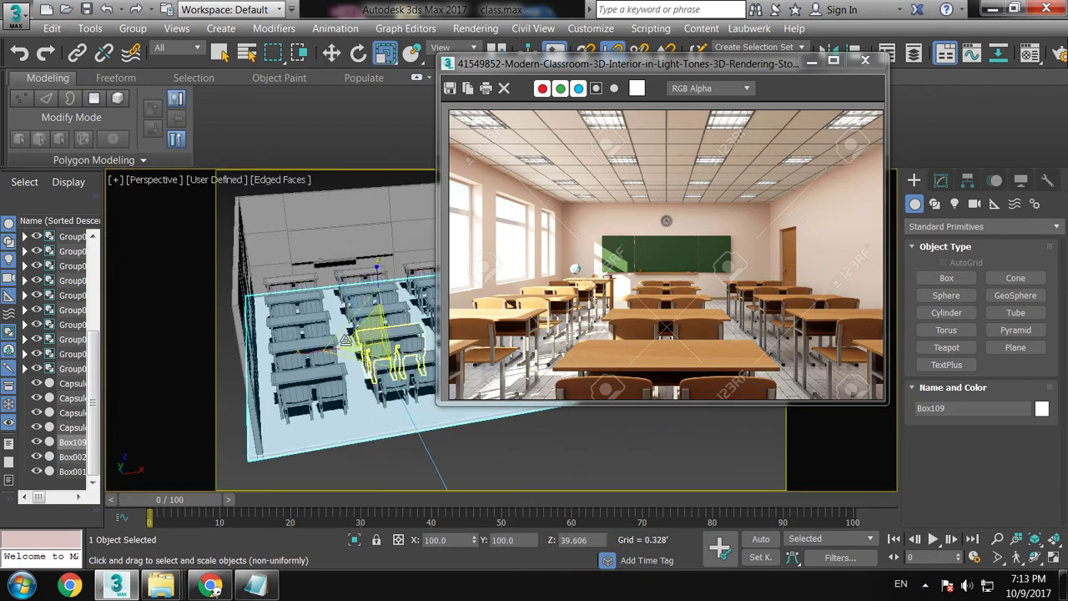
middle_click_drag(392, 334, 329, 347, "alt")
mouse_move(324, 347)
left_mouse_down()
mouse_move(316, 352)
mouse_move(624, 225)
left_mouse_up()
- Move the flat box up to the top of the walls to serve as the ceiling
left_click(811, 60)
mouse_move(434, 350)
middle_mouse_down("alt")
mouse_move(484, 351)
mouse_move(524, 383)
middle_mouse_up("alt")
key("w")
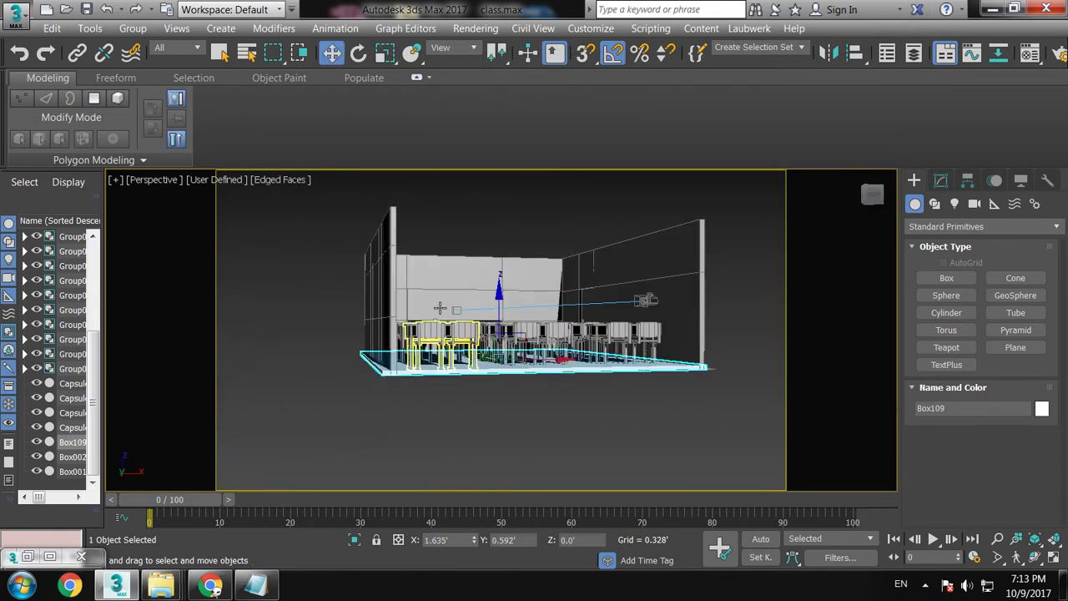
left_click_drag(547, 363, 552, 363)
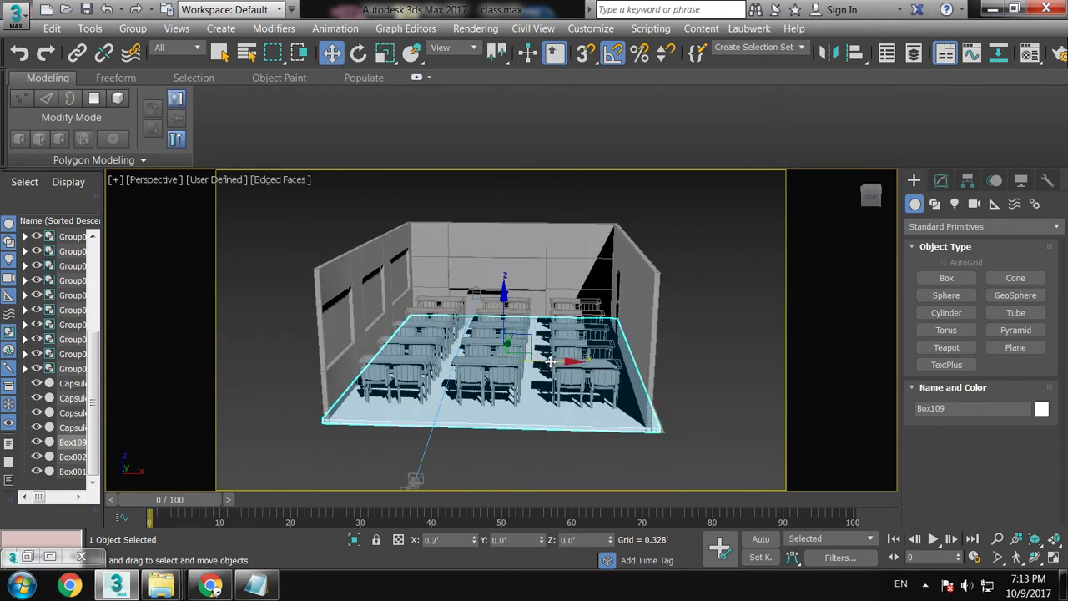
left_click_drag(499, 306, 530, 185)
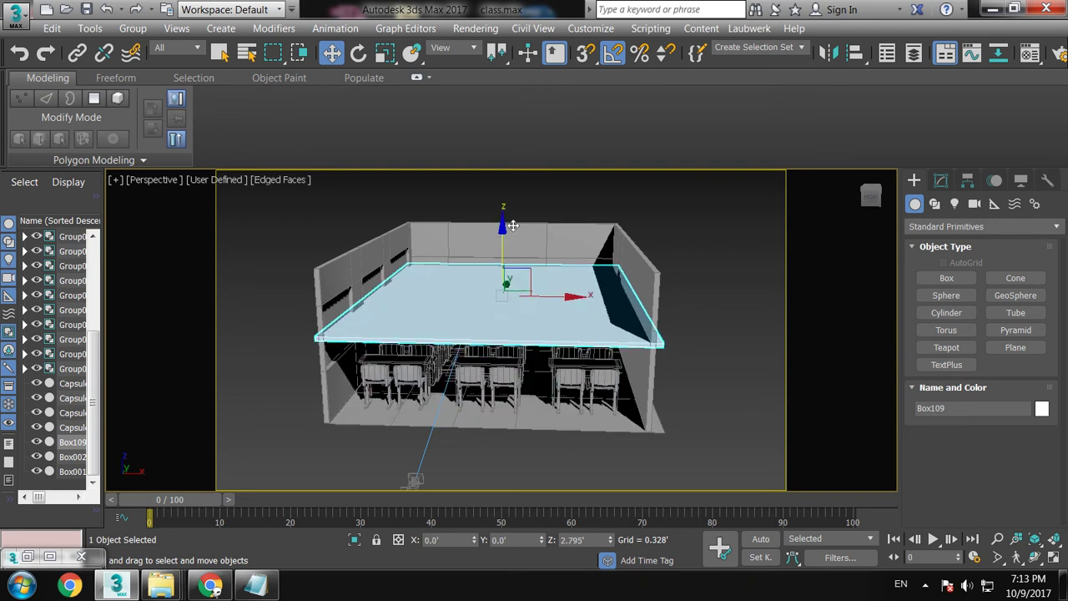
- Zoom in and raise the ceiling box slightly to Z 5.08
scroll(530, 185, "up", 2)
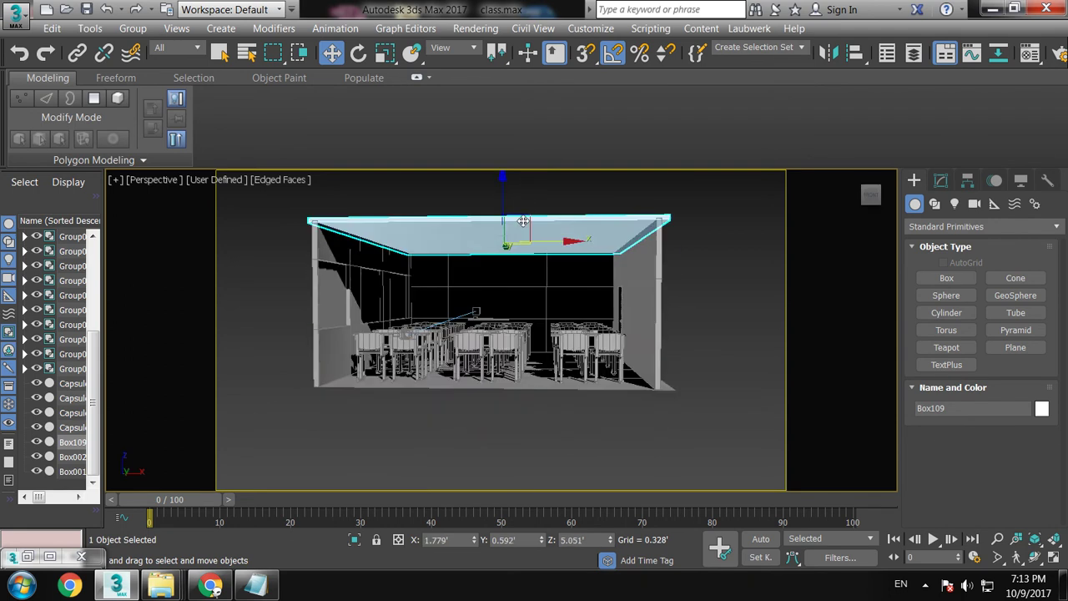
scroll(526, 209, "up", 2)
scroll(534, 230, "up", 2)
scroll(517, 267, "up", 2)
scroll(501, 300, "up", 2)
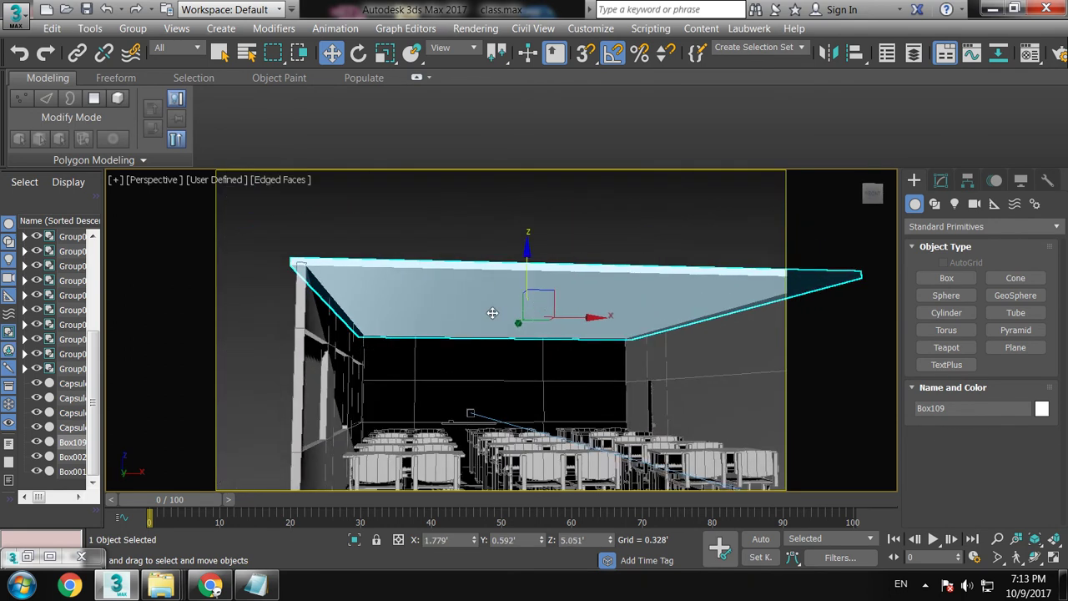
scroll(494, 311, "up", 2)
scroll(567, 322, "up", 2)
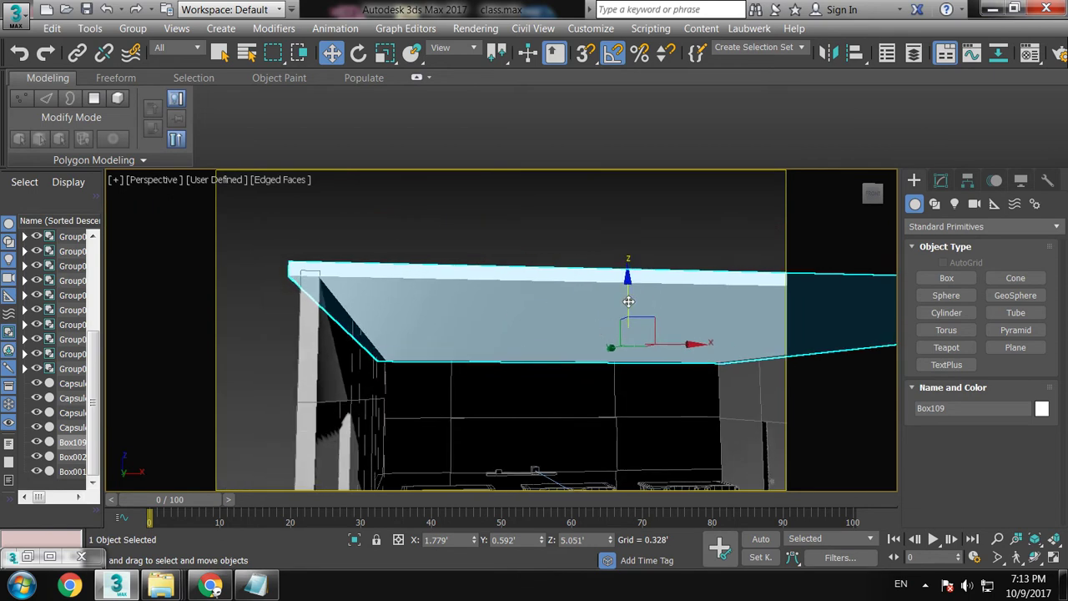
left_click_drag(628, 301, 628, 297)
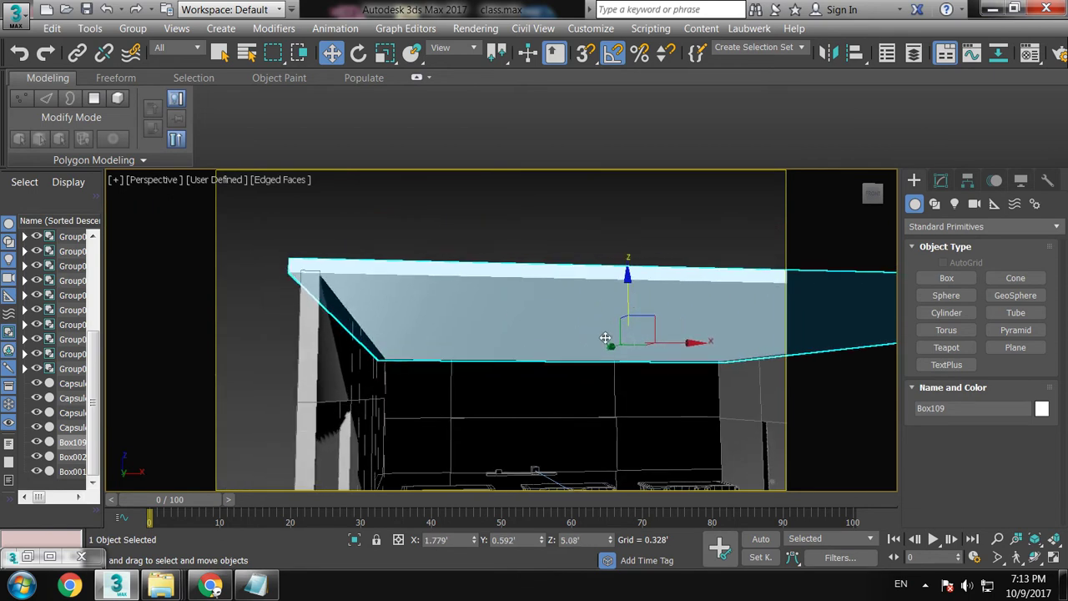
- Convert the ceiling box Box109 to an Editable Poly
right_click(28, 558)
left_click(27, 559)
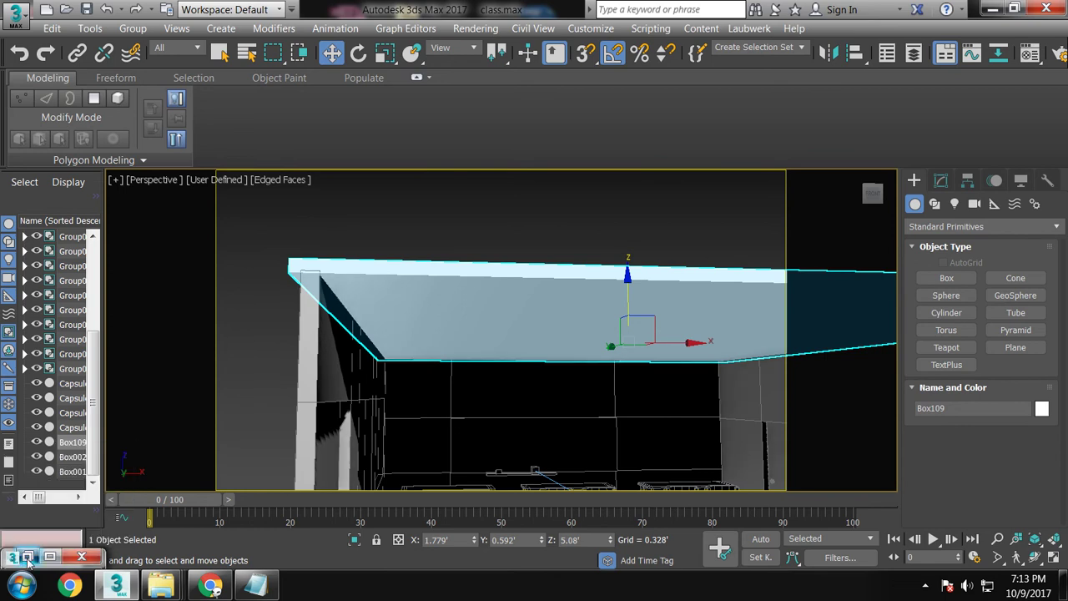
left_click(28, 557)
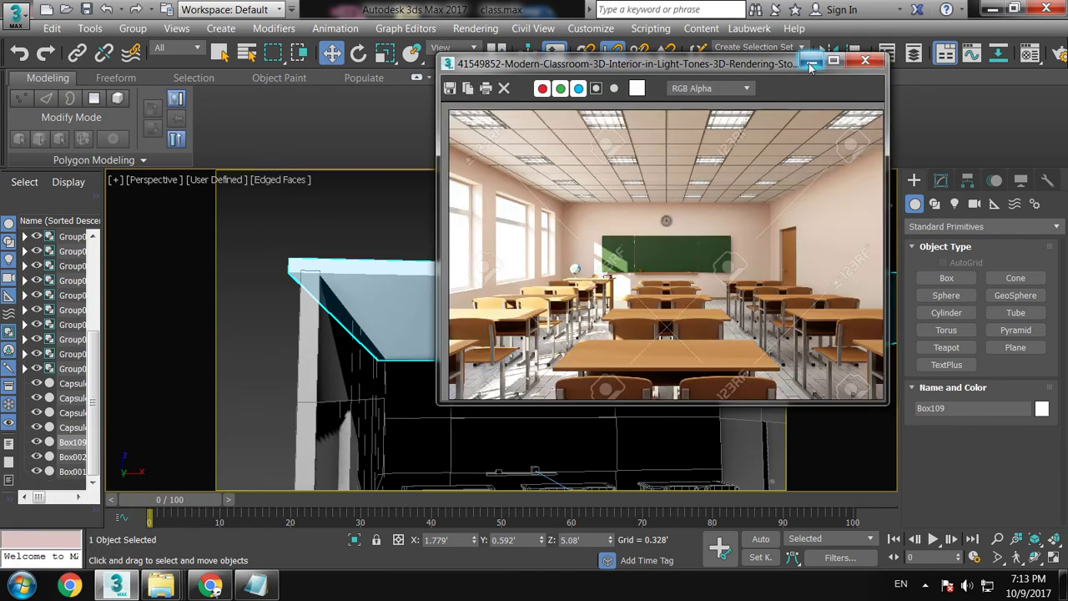
left_click(811, 60)
mouse_move(600, 281)
middle_mouse_down()
mouse_move(545, 219)
mouse_move(512, 213)
mouse_move(464, 241)
middle_mouse_up()
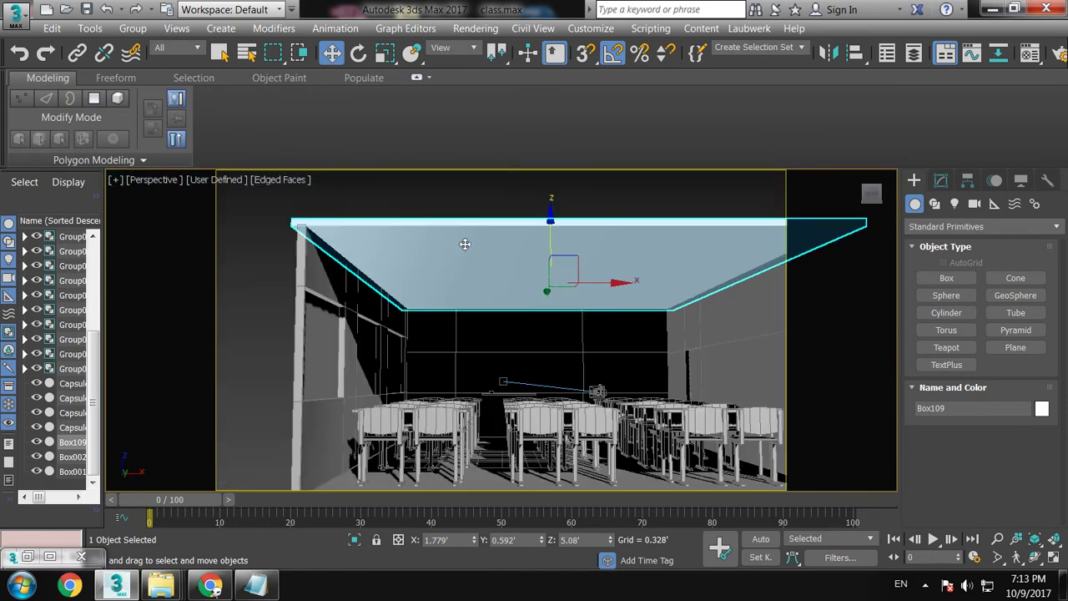
right_click(464, 248)
left_click(646, 437)
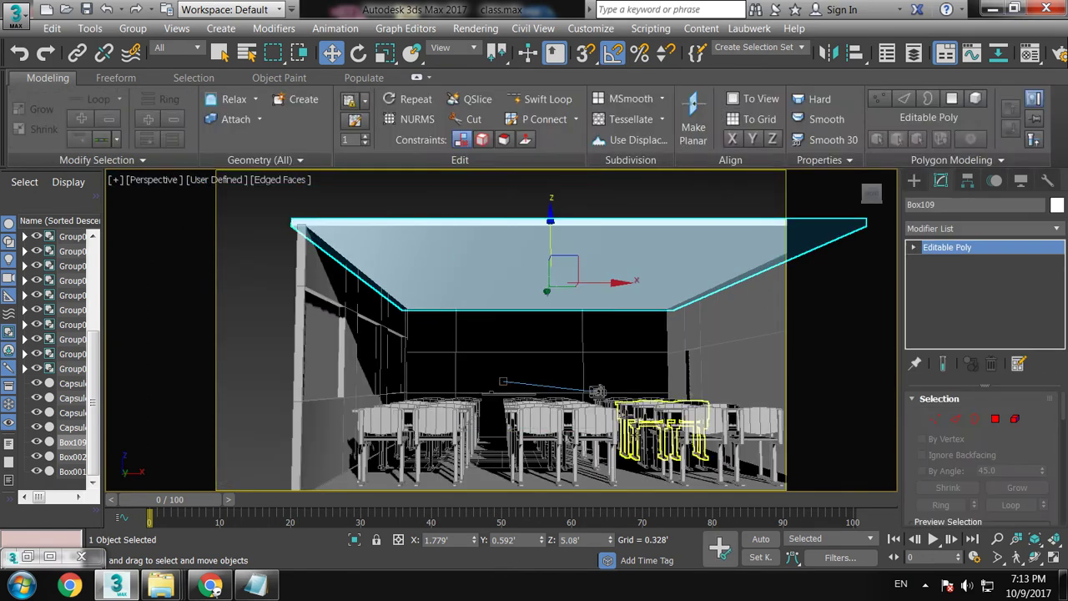
- Maximize the Top viewport from the four-viewport layout
left_click(27, 556)
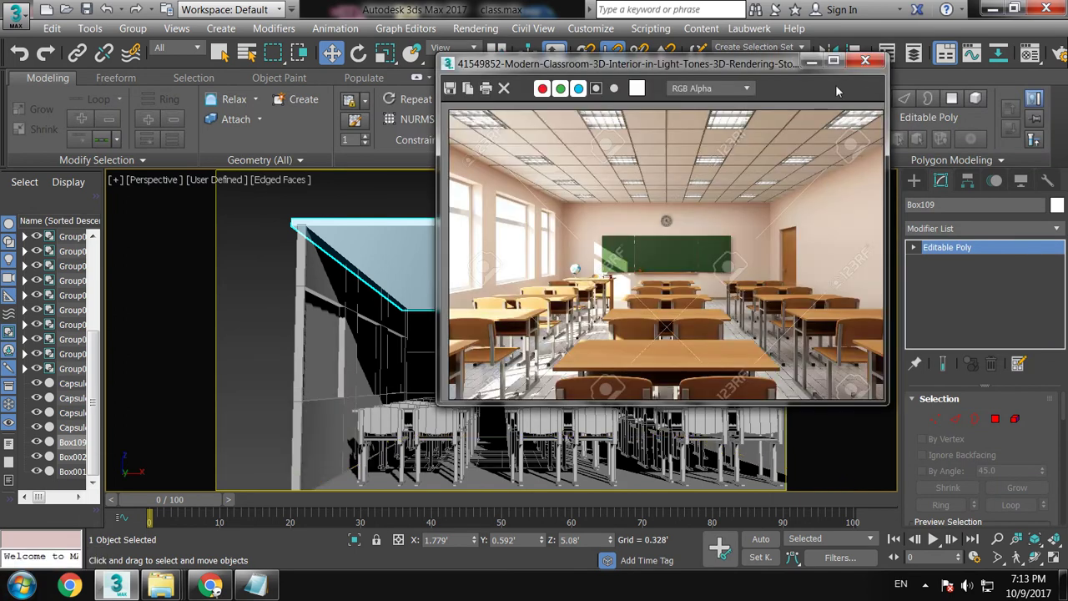
left_click(811, 61)
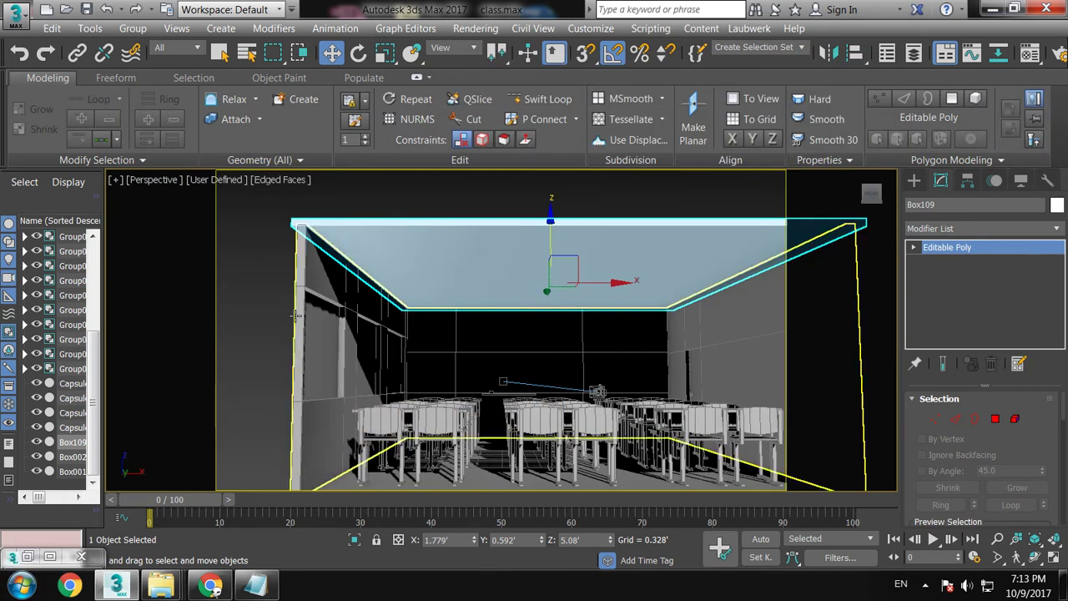
key("alt+w")
middle_click(313, 237)
key("alt+w")
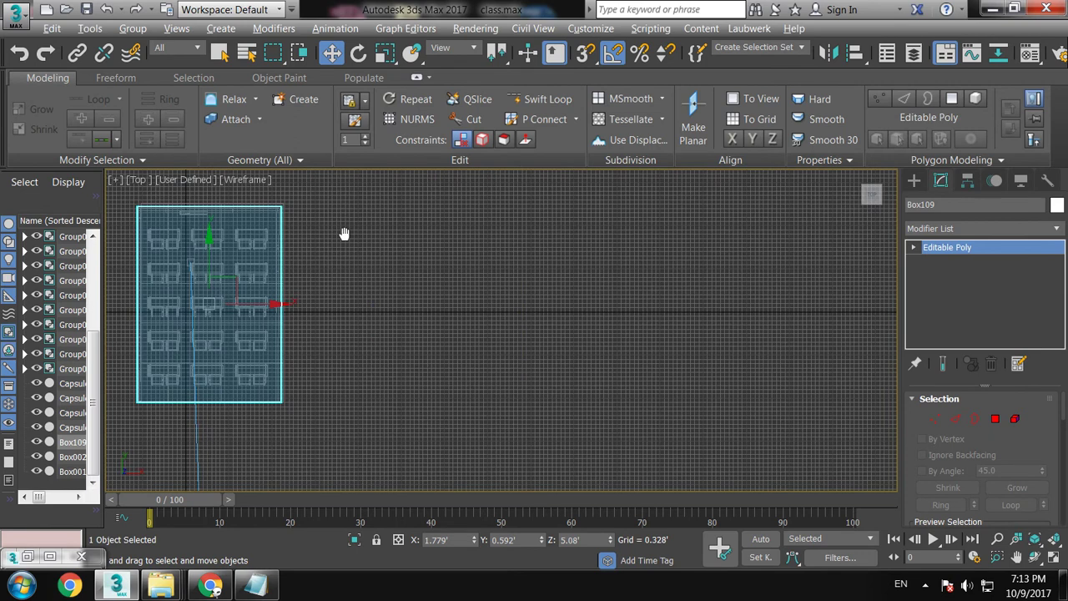
- In Edge mode, connect the selected ceiling edges with 2 segments, pinched and slid into place
middle_click_drag(344, 233, 534, 243)
key("2")
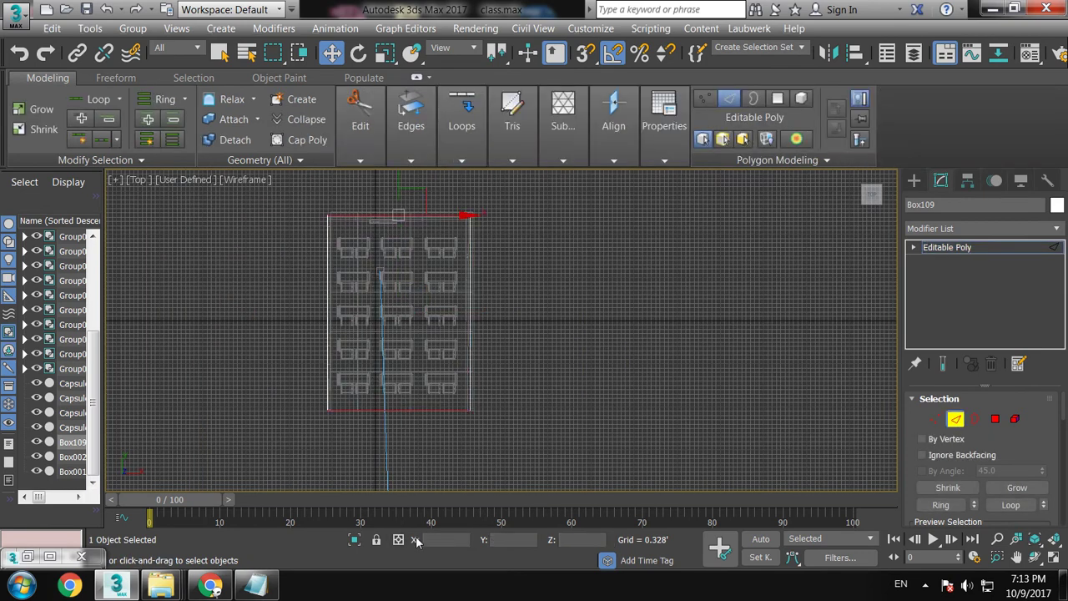
left_click_drag(1042, 451, 1027, 128)
scroll(1050, 446, "up", 1)
scroll(1047, 442, "up", 1)
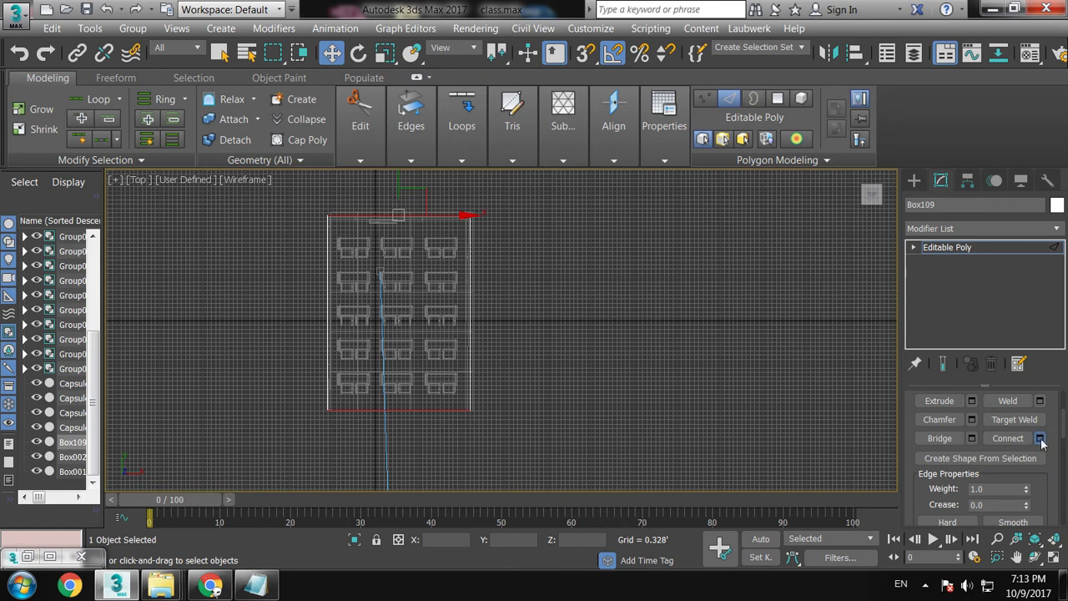
left_click(1040, 438)
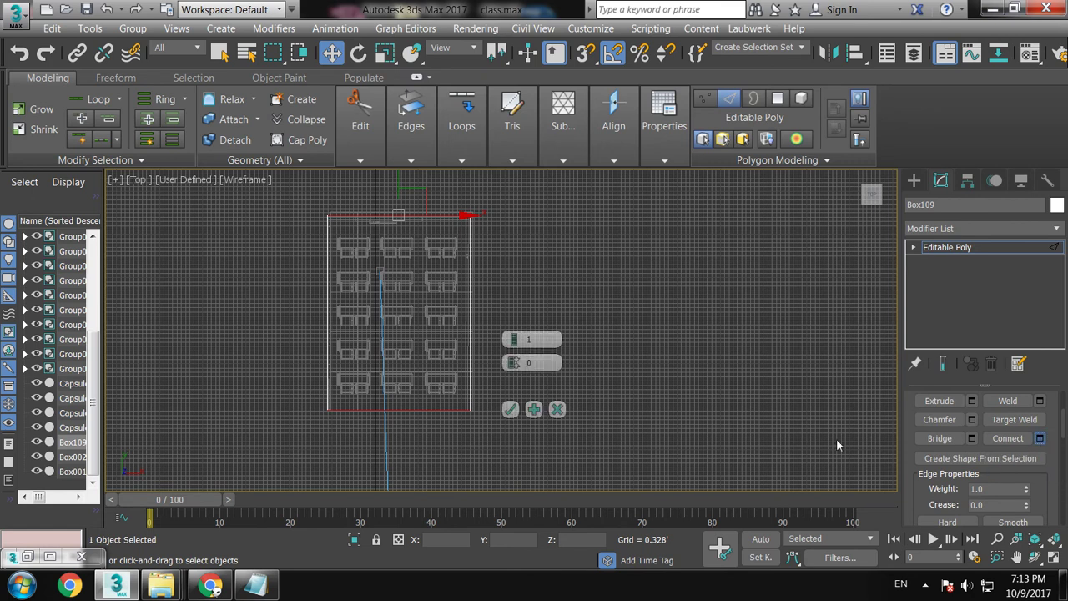
left_click(517, 340)
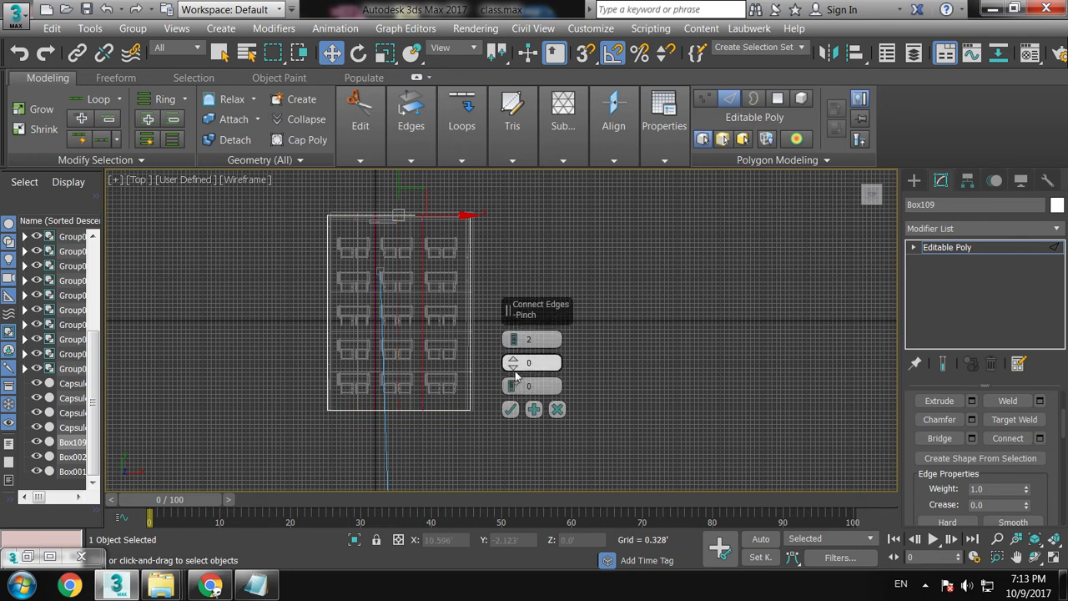
left_click_drag(515, 372, 525, 464)
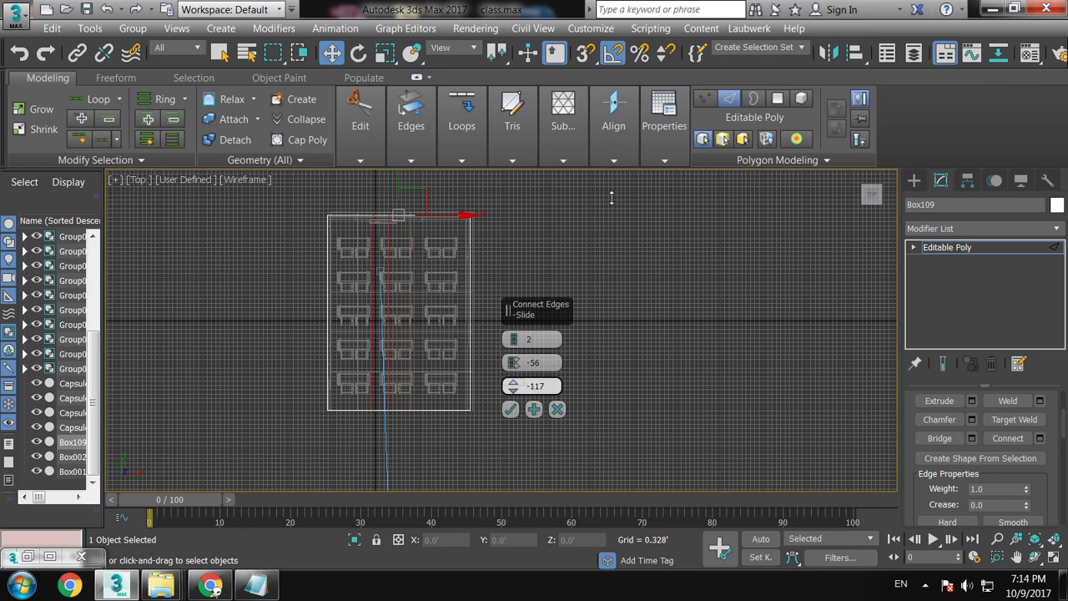
left_click_drag(627, 586, 504, 25)
left_click_drag(474, 559, 474, 559)
left_click(510, 409)
- Add a second 2-segment edge pair from the ceiling's outer edge, slid to the left
middle_click_drag(484, 354, 508, 364)
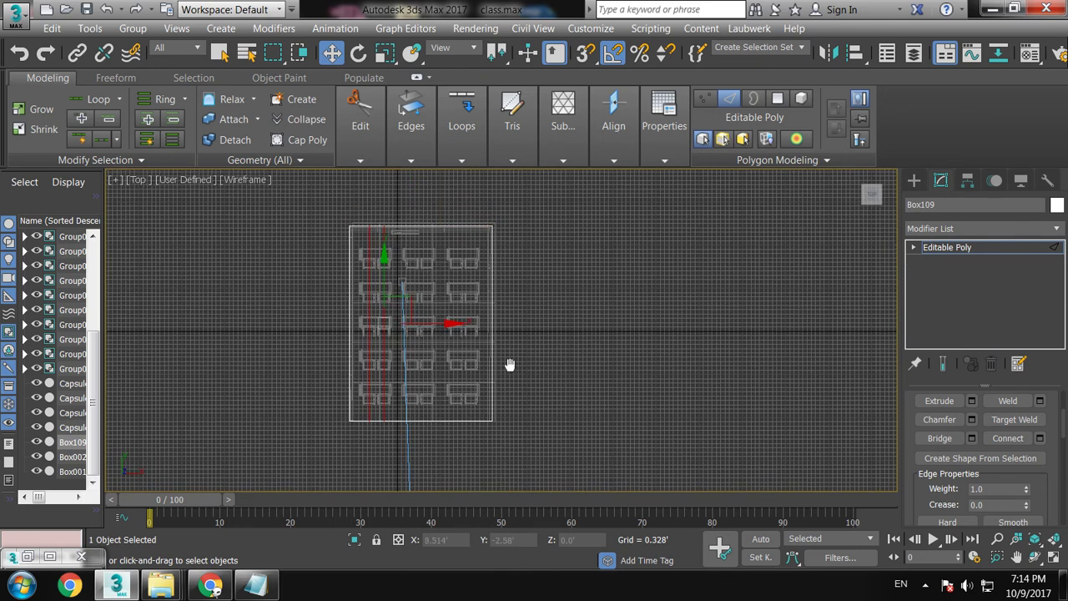
left_click(438, 420)
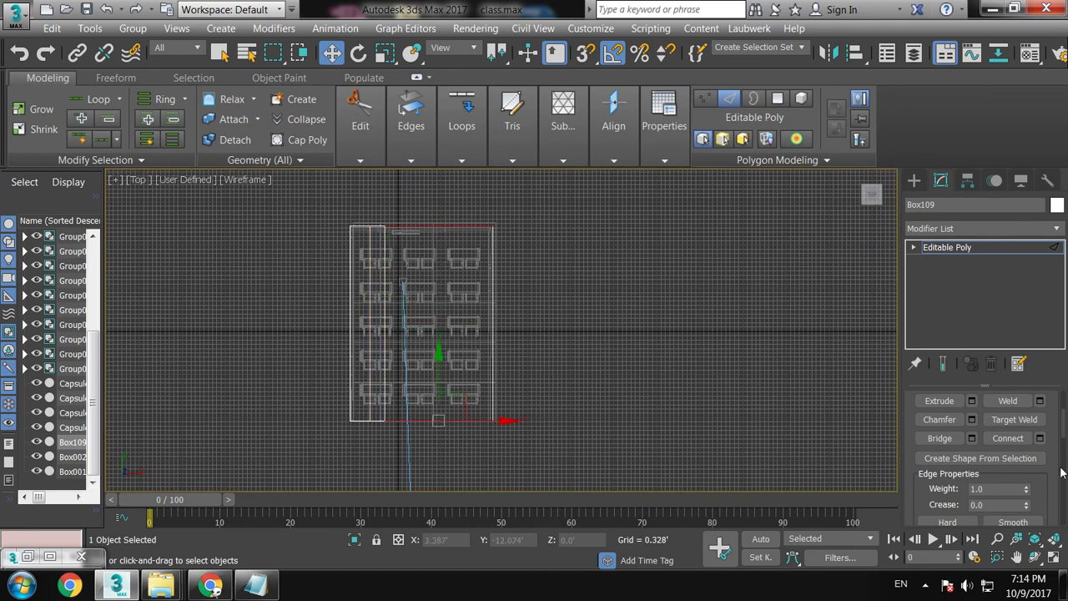
left_click(1040, 438)
left_click_drag(518, 348, 528, 333)
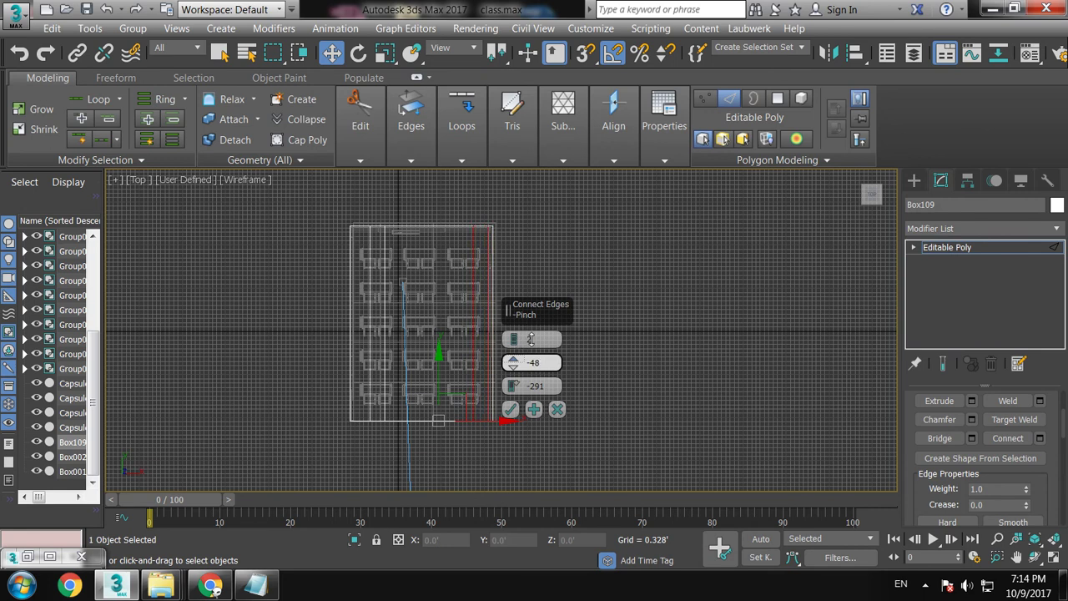
mouse_move(512, 385)
left_mouse_down()
mouse_move(558, 5)
mouse_move(350, 439)
left_mouse_up()
left_click_drag(347, 360, 353, 315)
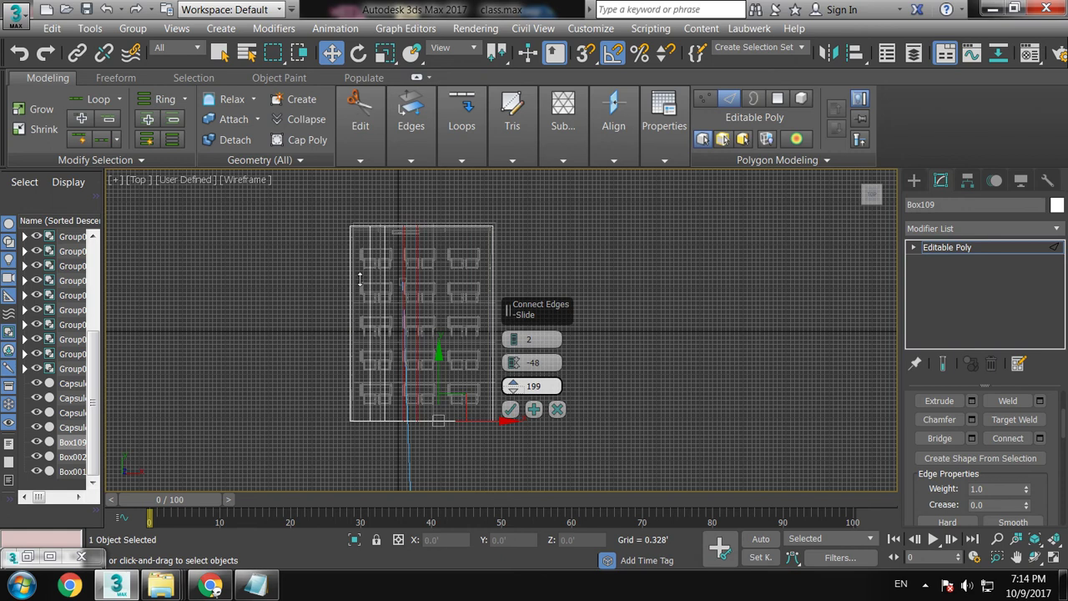
left_click(509, 408)
- Start a third edge pair on the right-side edges, pinched closer and positioned
left_click(492, 305)
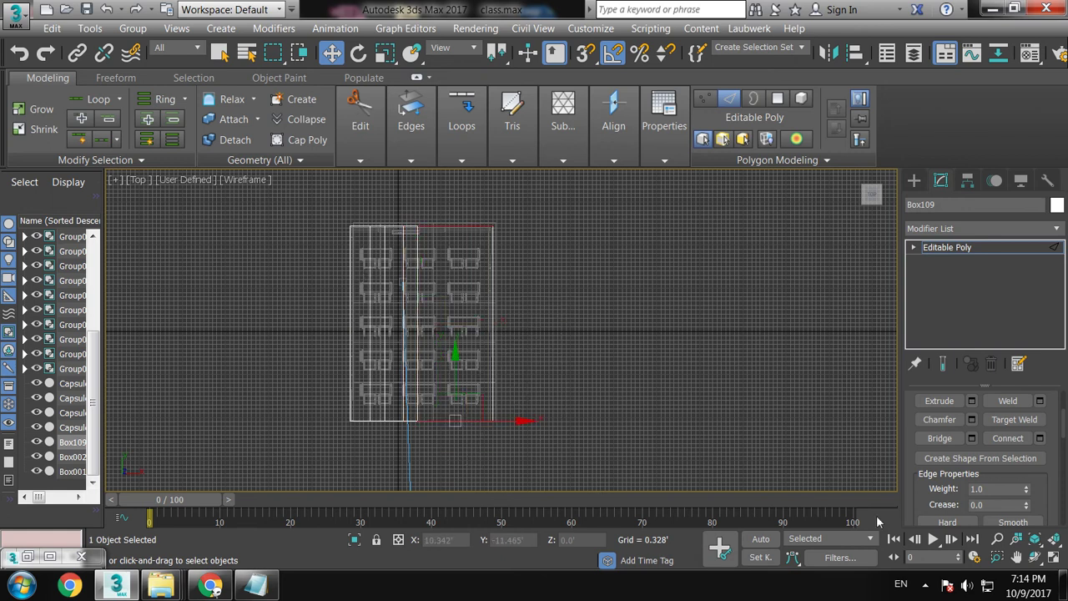
left_click(1040, 439)
left_click_drag(513, 362, 525, 305)
mouse_move(513, 386)
left_mouse_down()
mouse_move(549, 562)
mouse_move(731, 294)
left_mouse_up()
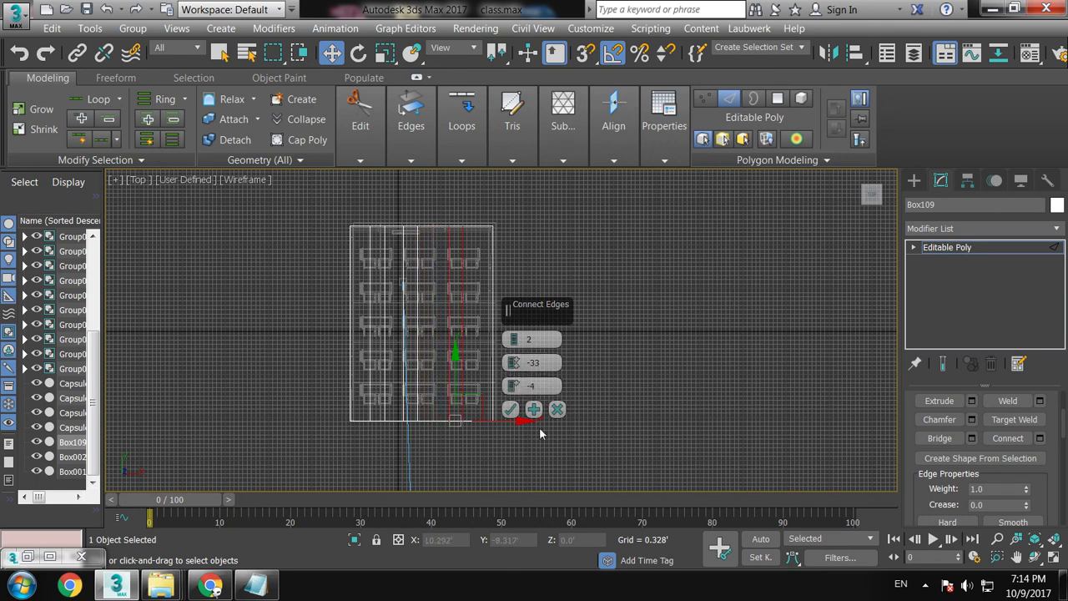
- Confirm the third edge pair, then shift one vertex column to the right in Vertex mode
left_click(516, 410)
key("1")
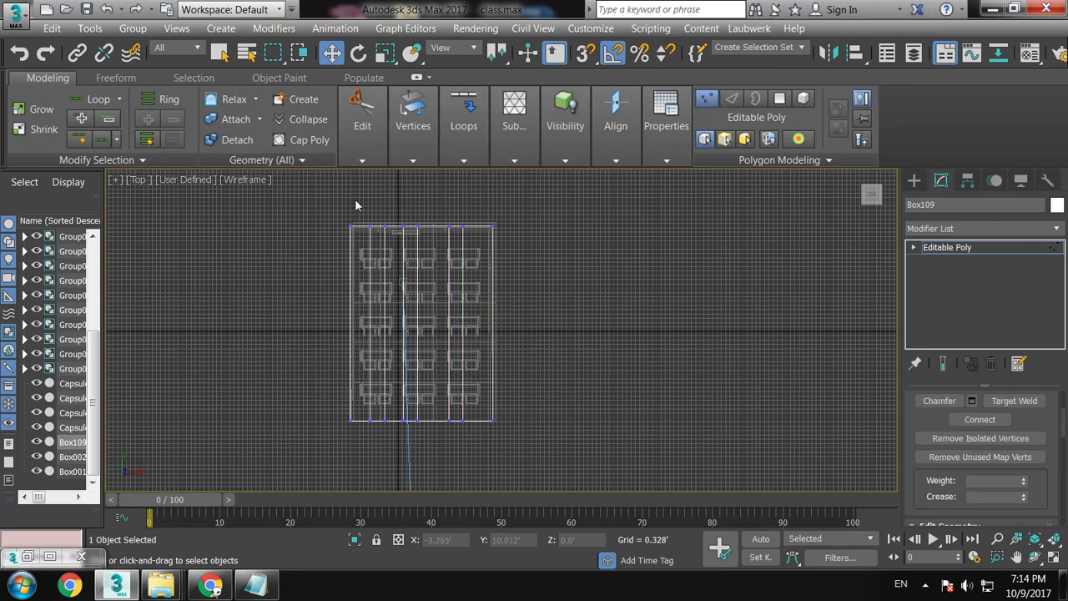
left_click_drag(354, 205, 432, 456)
scroll(414, 308, "up", 2)
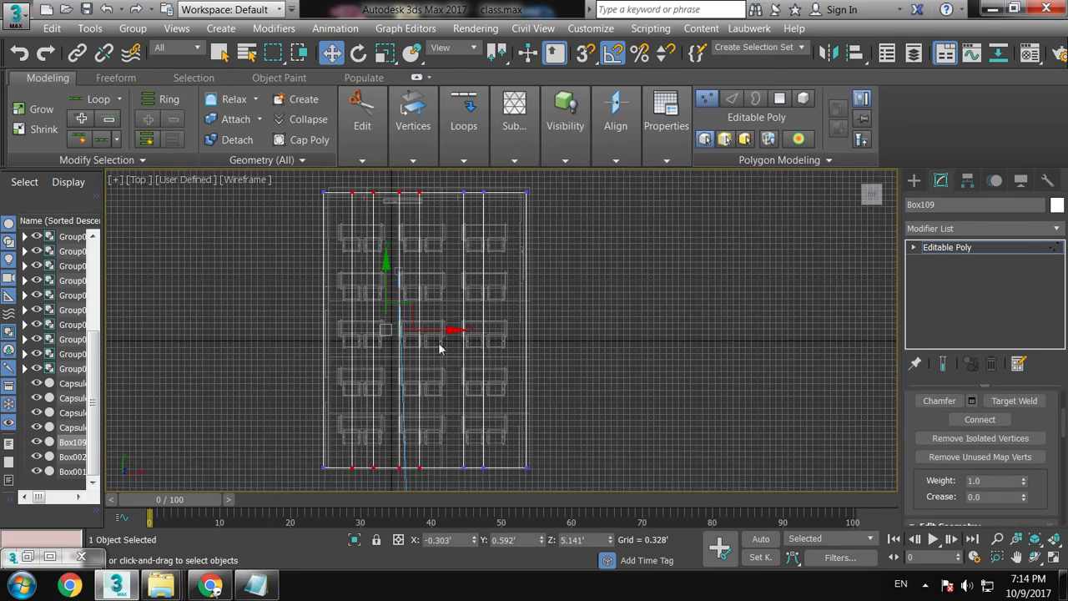
left_click_drag(445, 329, 480, 330)
- Shift the right, middle and left-of-centre vertex columns to even out the spacing
left_click_drag(453, 184, 508, 505)
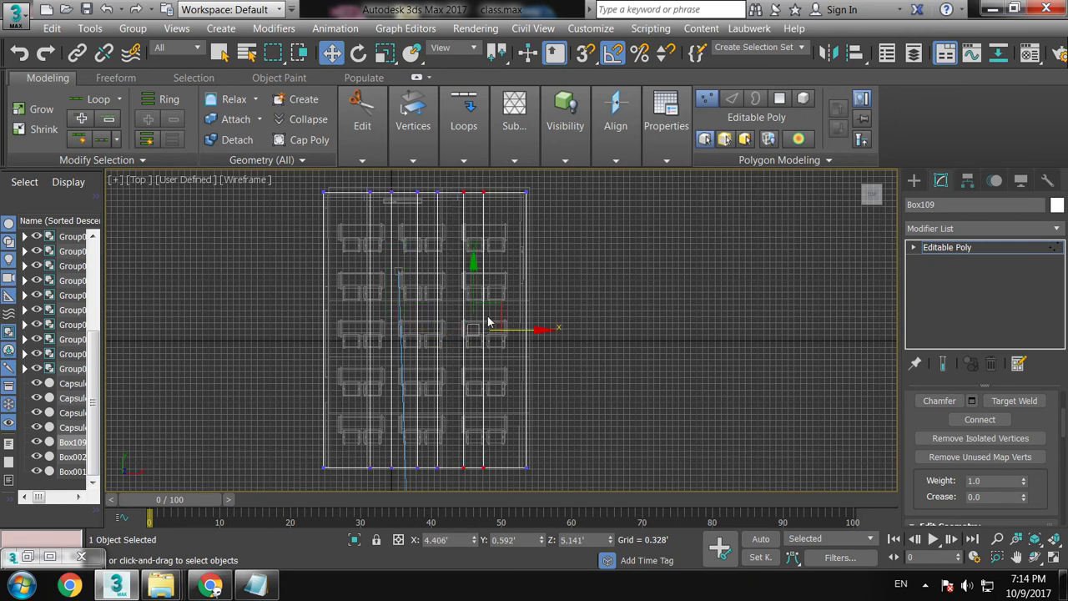
left_click_drag(537, 330, 541, 331)
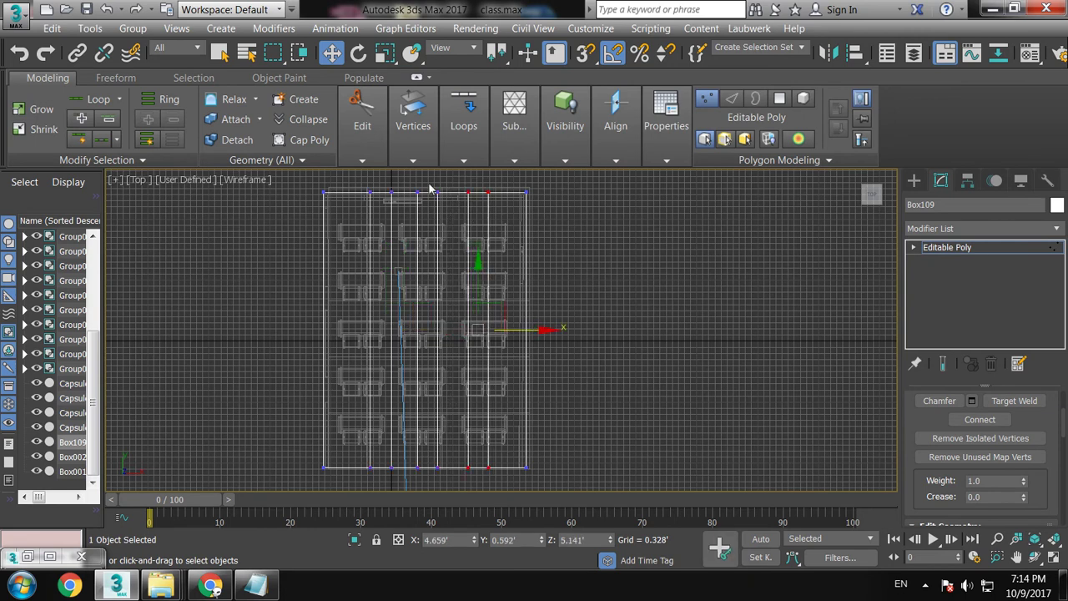
left_click_drag(457, 471, 459, 469)
left_click_drag(499, 328, 505, 329)
left_click_drag(353, 177, 388, 483)
left_click_drag(429, 330, 423, 329)
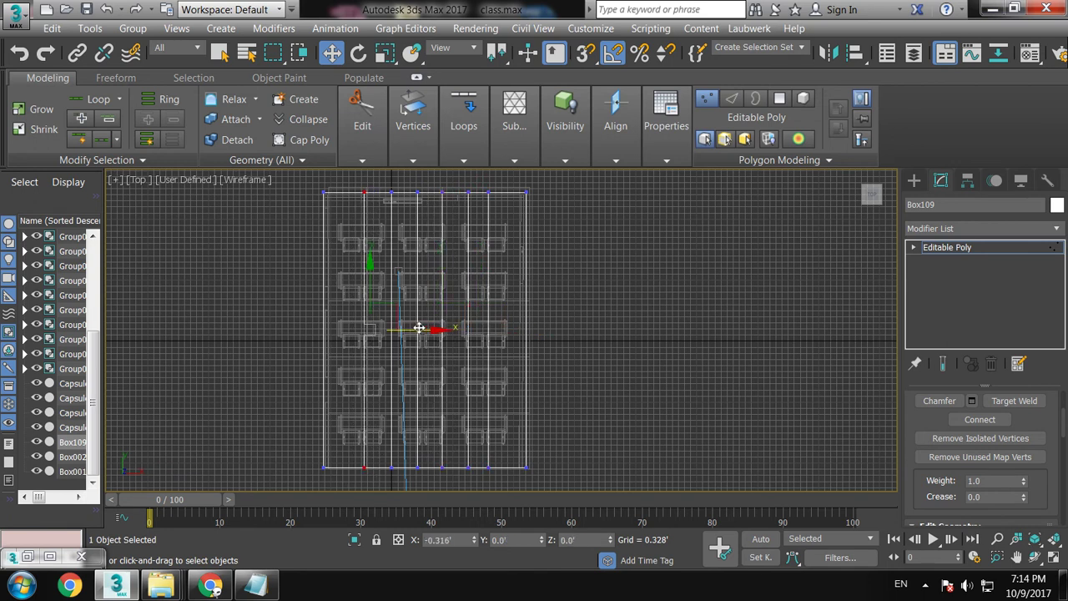
left_click_drag(381, 198, 391, 488)
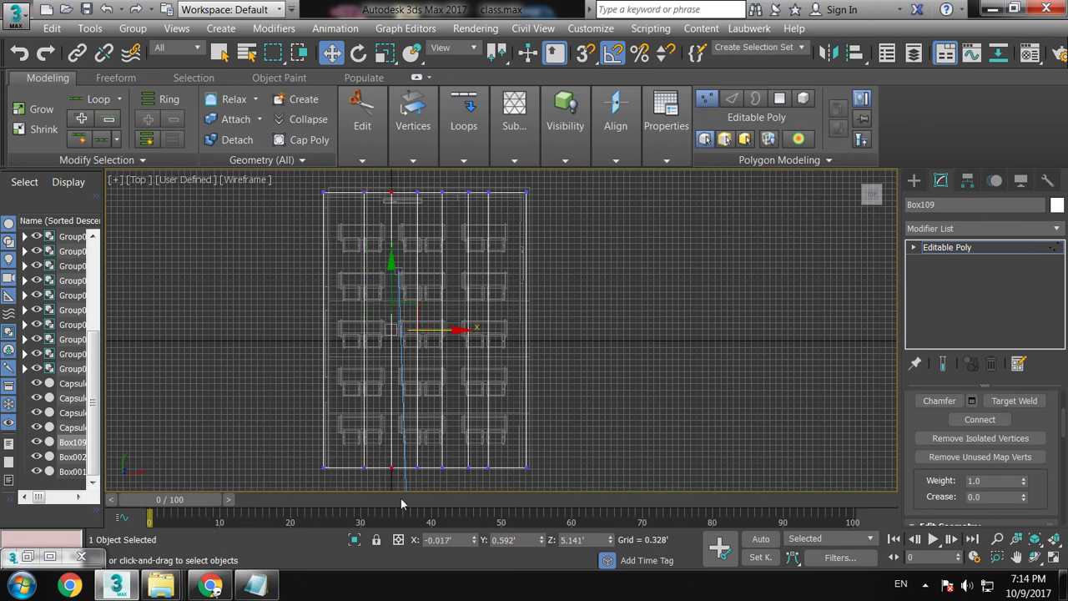
left_click_drag(435, 327, 431, 331)
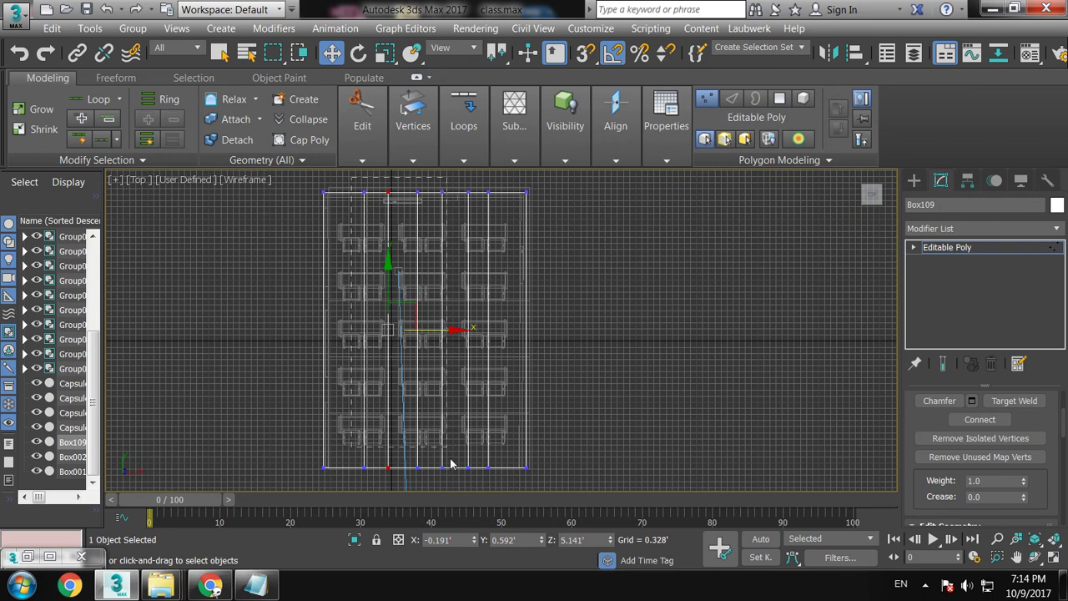
- Grow the vertex selection and nudge the remaining columns, including the rightmost, slightly left
key("ctrl+Page_Up")
left_click_drag(464, 333, 462, 332)
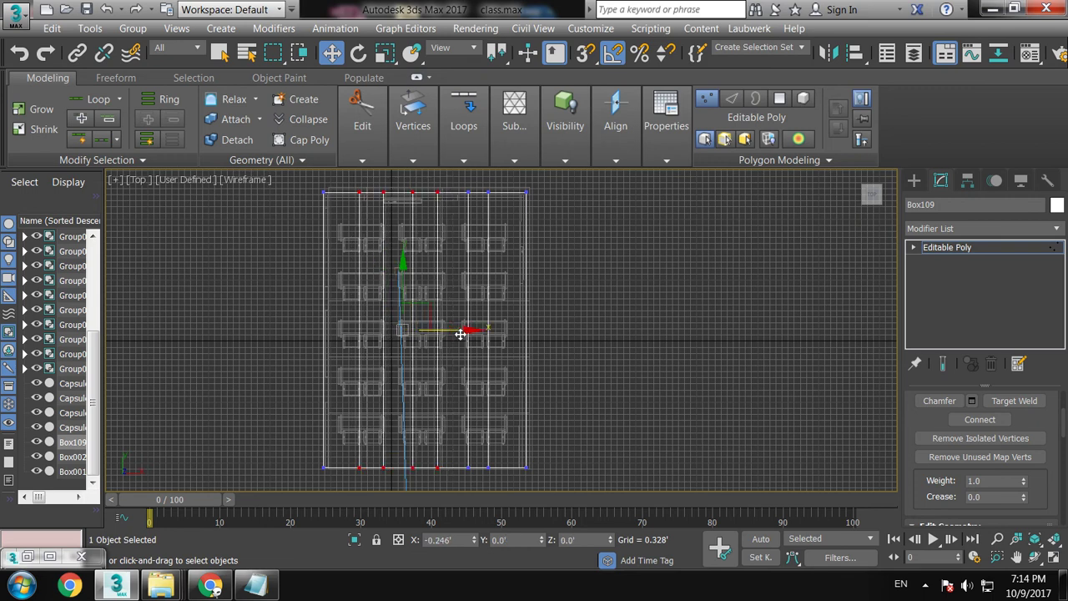
left_click_drag(406, 496, 426, 331, "alt")
left_click_drag(444, 494, 454, 501)
left_click_drag(475, 331, 469, 330)
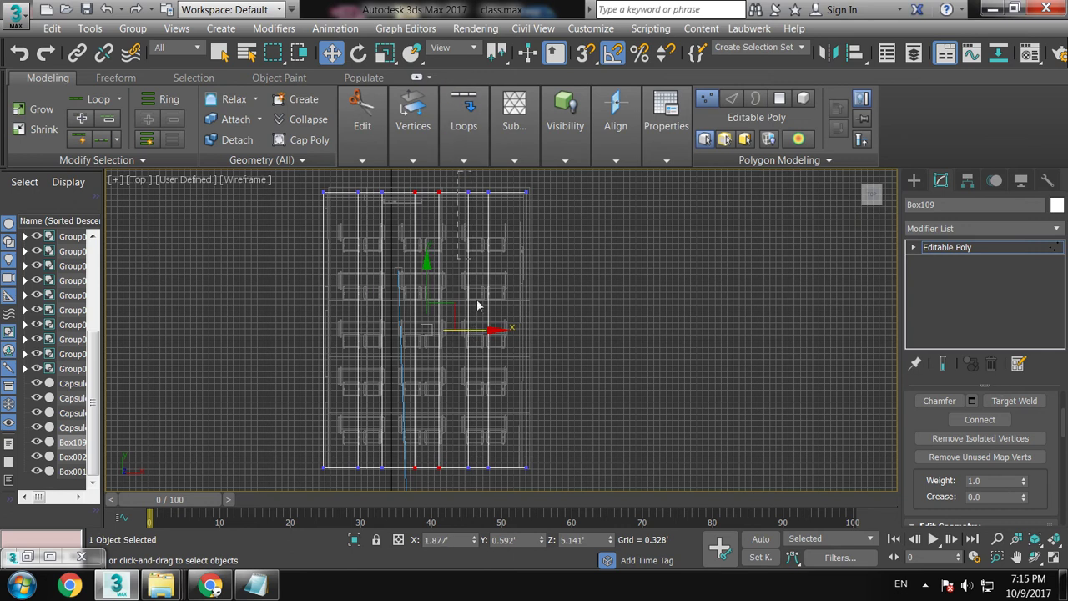
left_click(452, 249)
left_click_drag(464, 191, 486, 418)
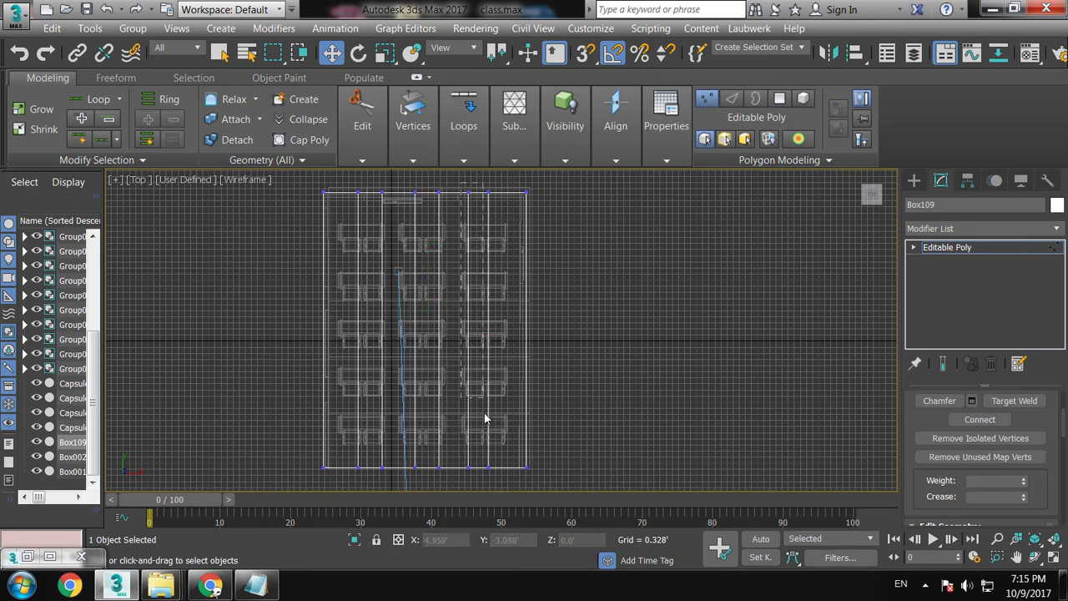
left_click_drag(477, 497, 477, 497)
left_click_drag(524, 333, 521, 330)
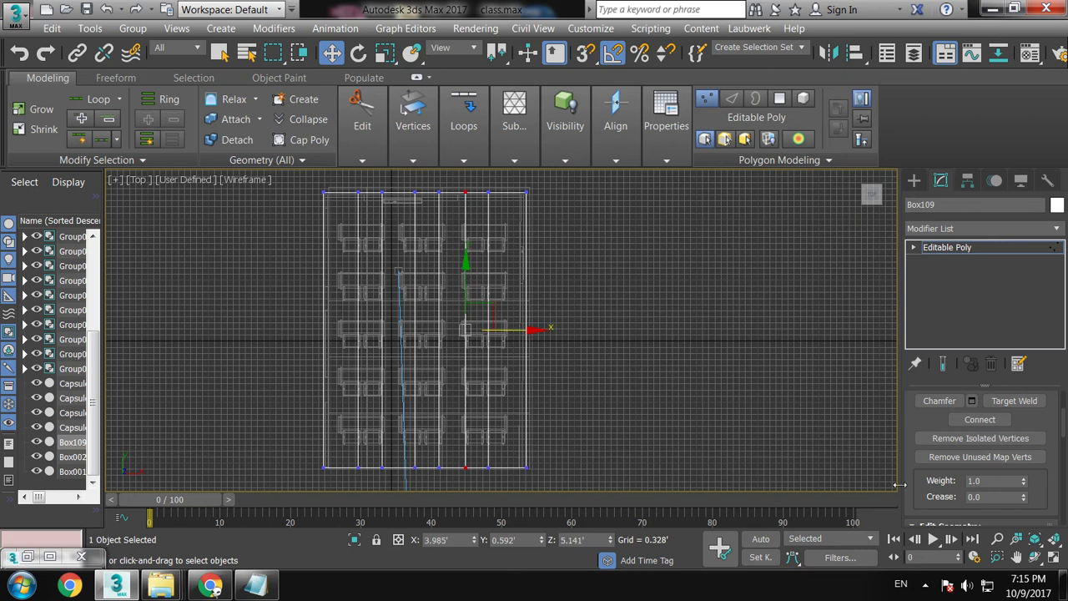
- Cut the first crosswise edge pair near the ceiling's top end with Connect
key("2")
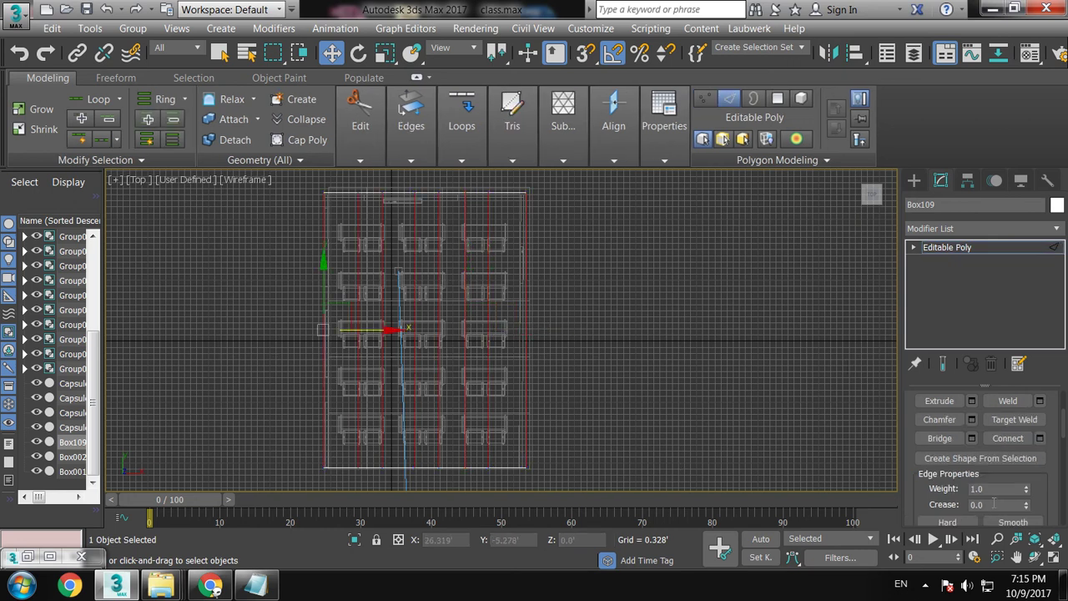
key("ctrl+shift+e")
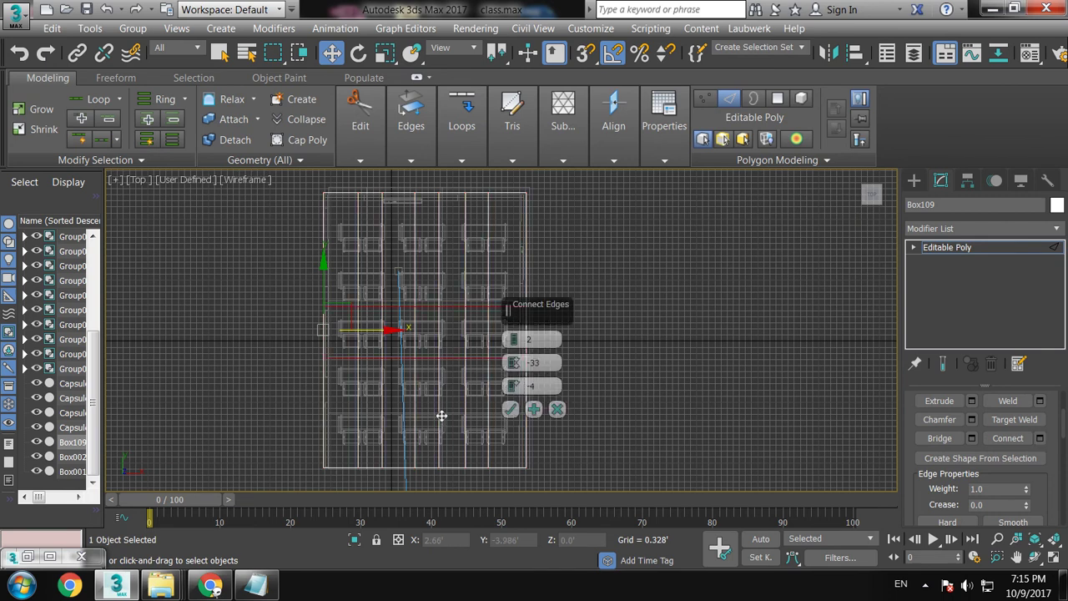
left_click(18, 565)
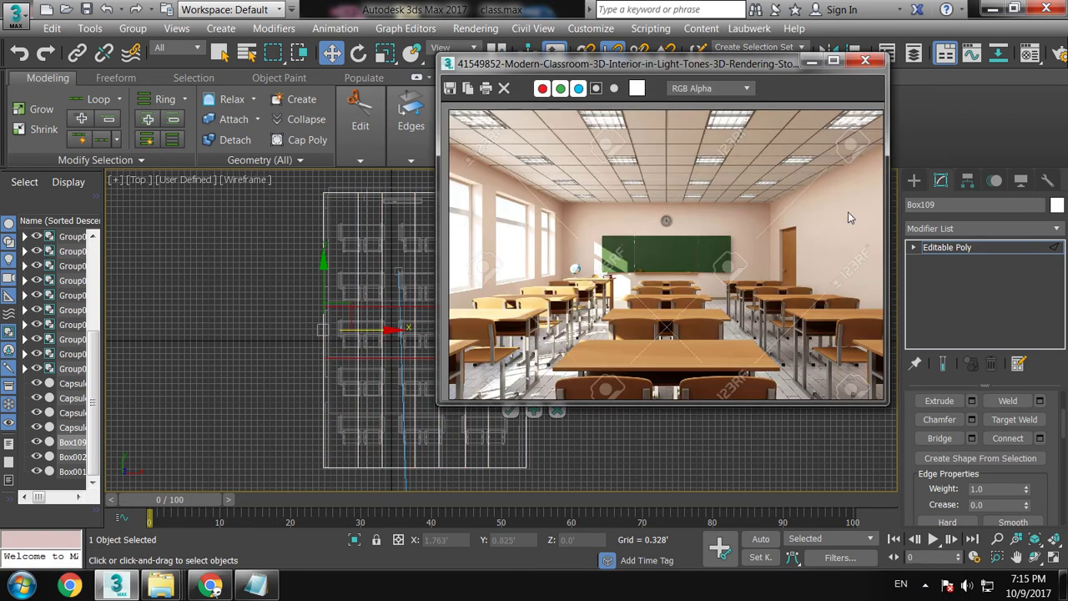
left_click(810, 64)
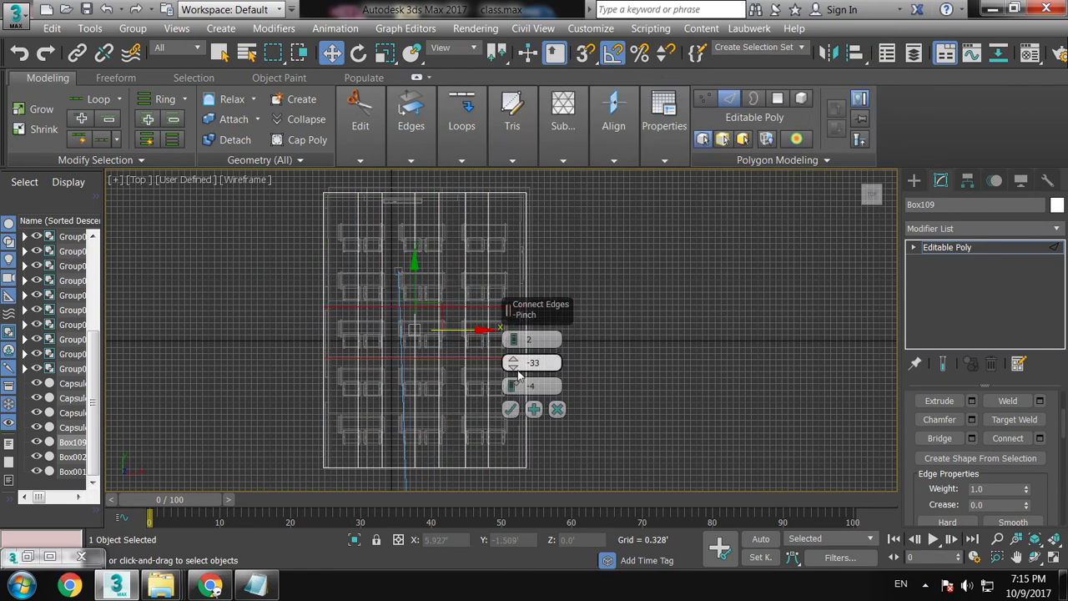
left_click_drag(513, 366, 523, 428)
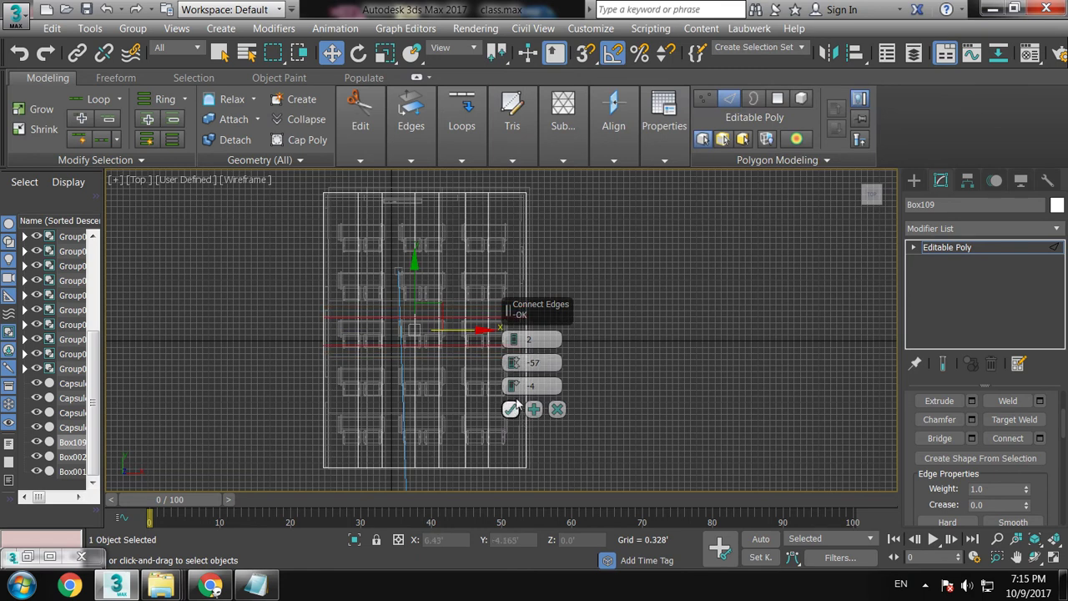
left_click_drag(513, 385, 444, 402)
left_click_drag(513, 385, 534, 263)
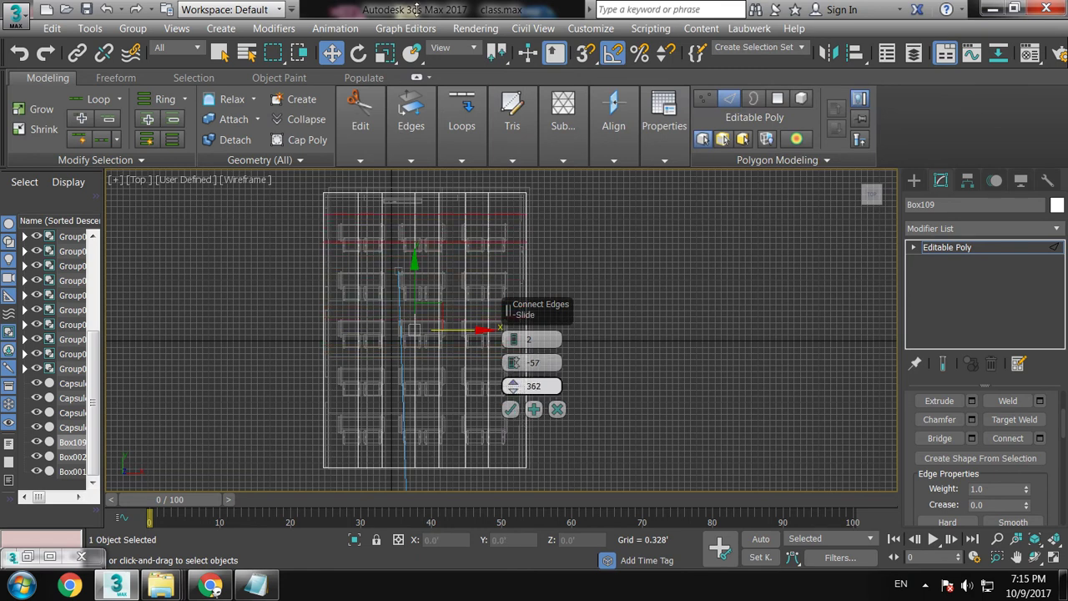
left_click(510, 409)
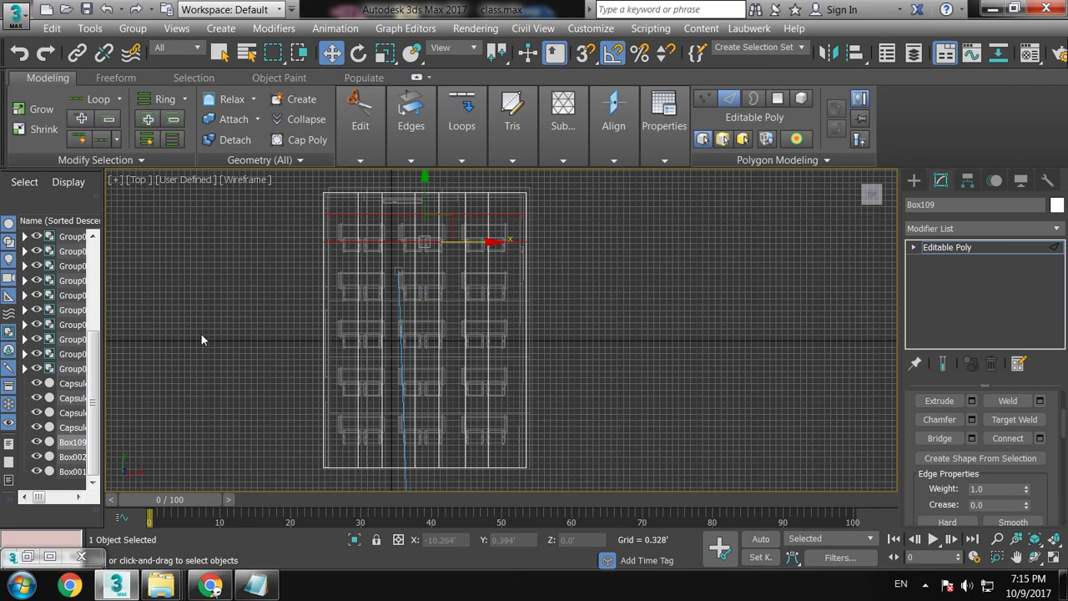
- Add two more crosswise edge pairs, one slid to 297 and one pinched to -44
left_click(1040, 438)
left_click_drag(513, 386, 524, 339)
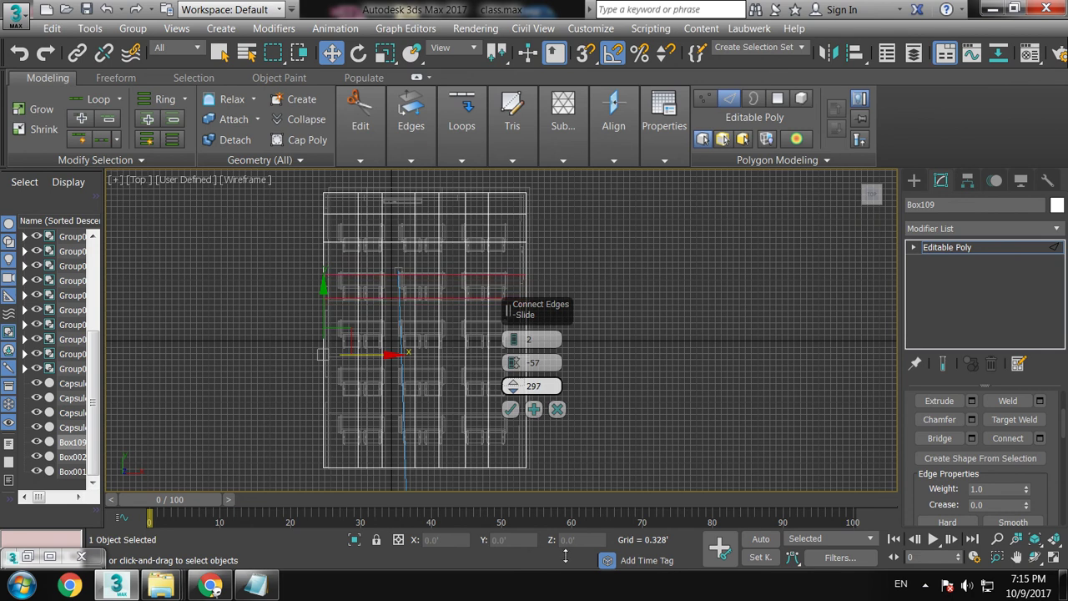
left_click_drag(534, 586, 217, 465)
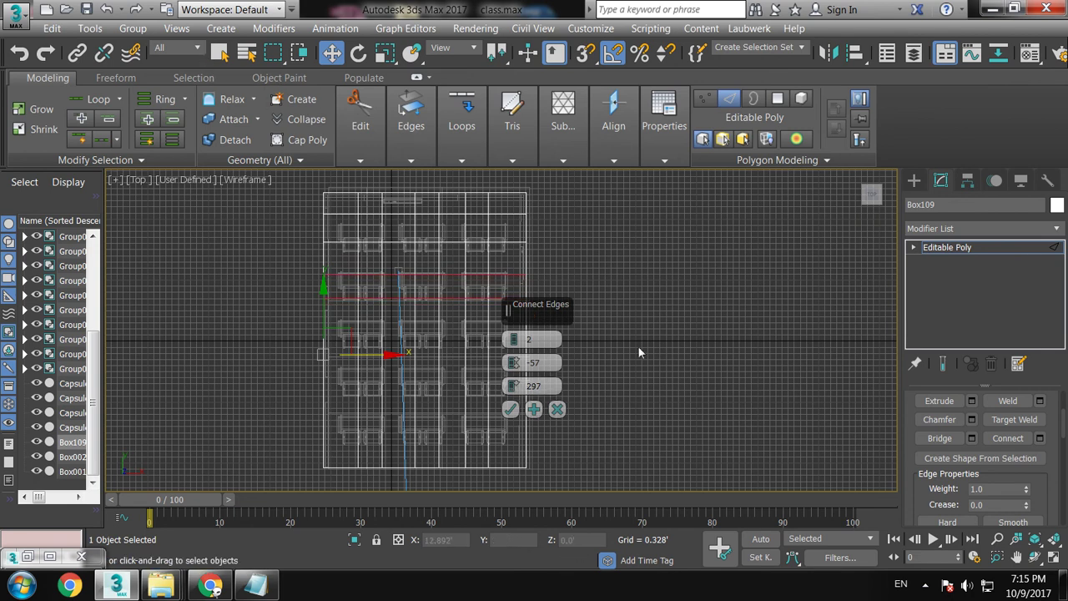
left_click(510, 409)
left_click_drag(202, 348, 672, 431)
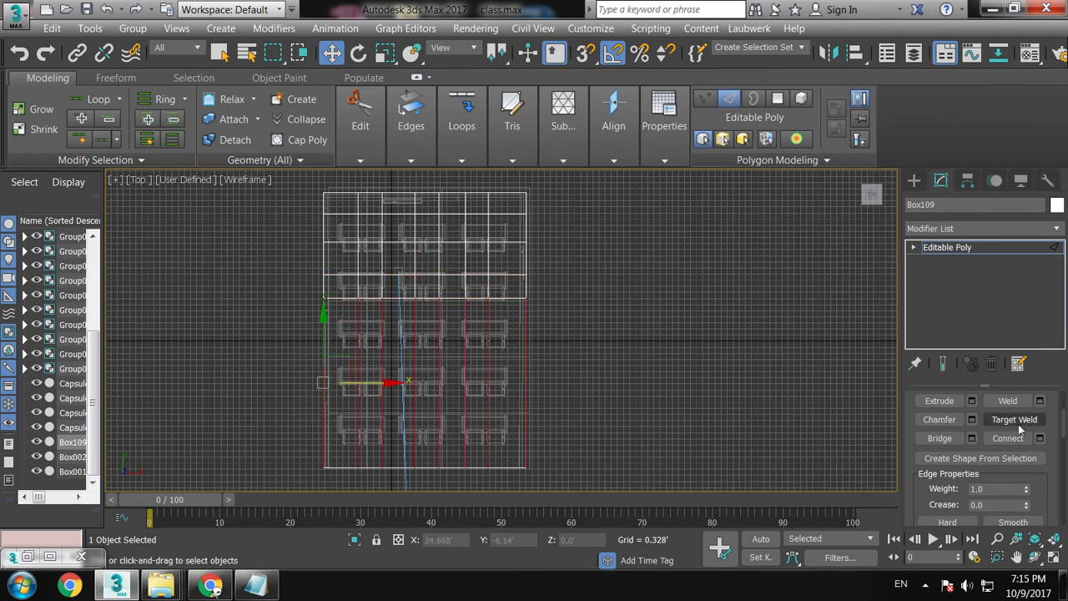
left_click(1040, 438)
left_click_drag(510, 351, 525, 327)
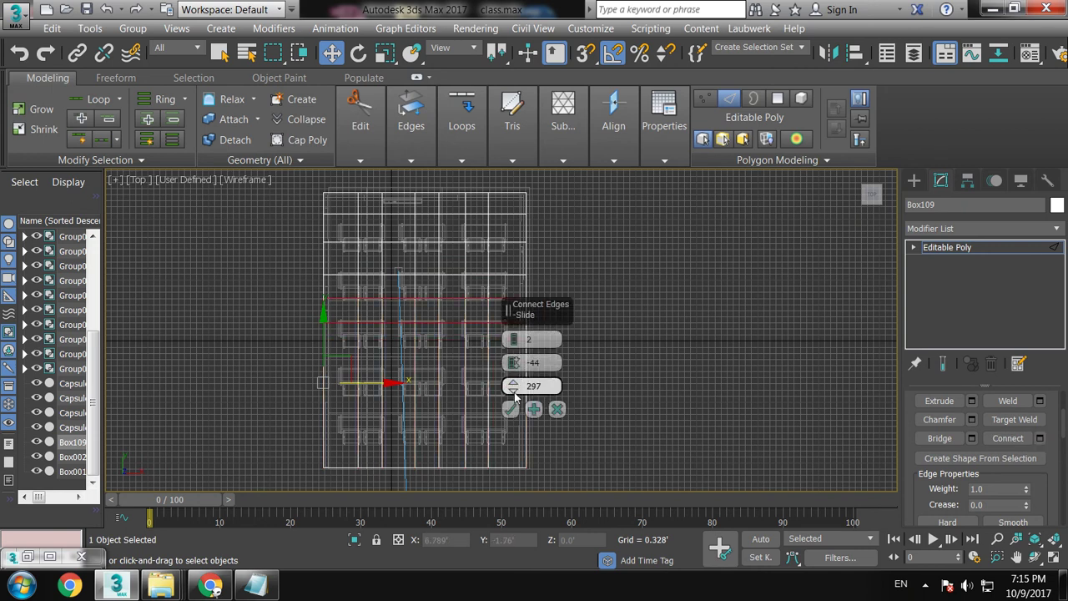
left_click_drag(514, 388, 597, 250)
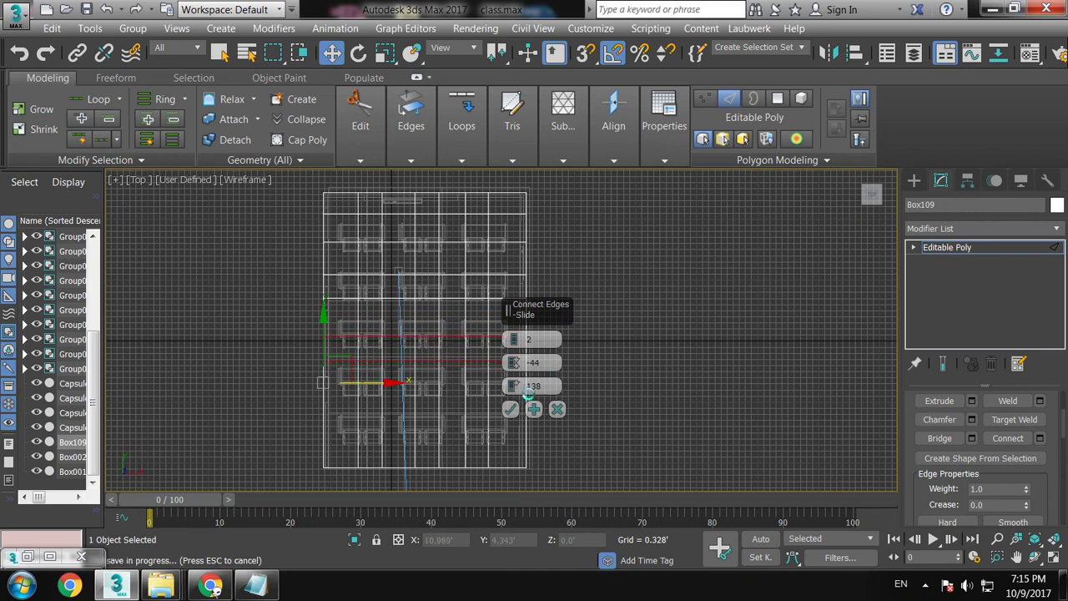
left_click(510, 409)
- Add the final crosswise pair in the lower rows with pinch -24, then maximize Perspective
left_click_drag(262, 381, 621, 419)
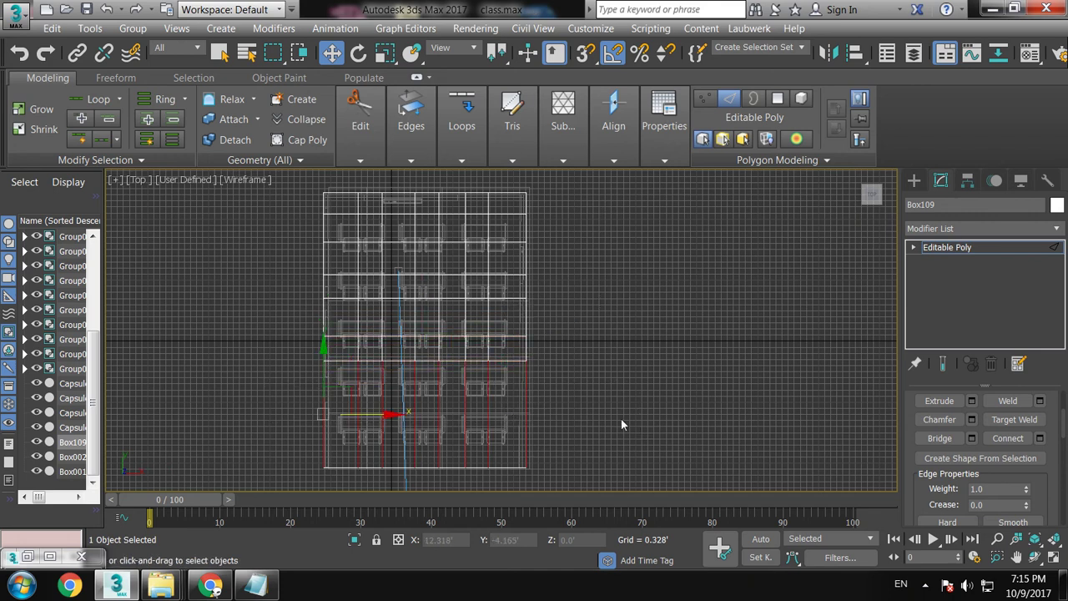
left_click(1039, 438)
mouse_move(513, 362)
left_mouse_down()
mouse_move(524, 359)
mouse_move(599, 93)
left_mouse_up()
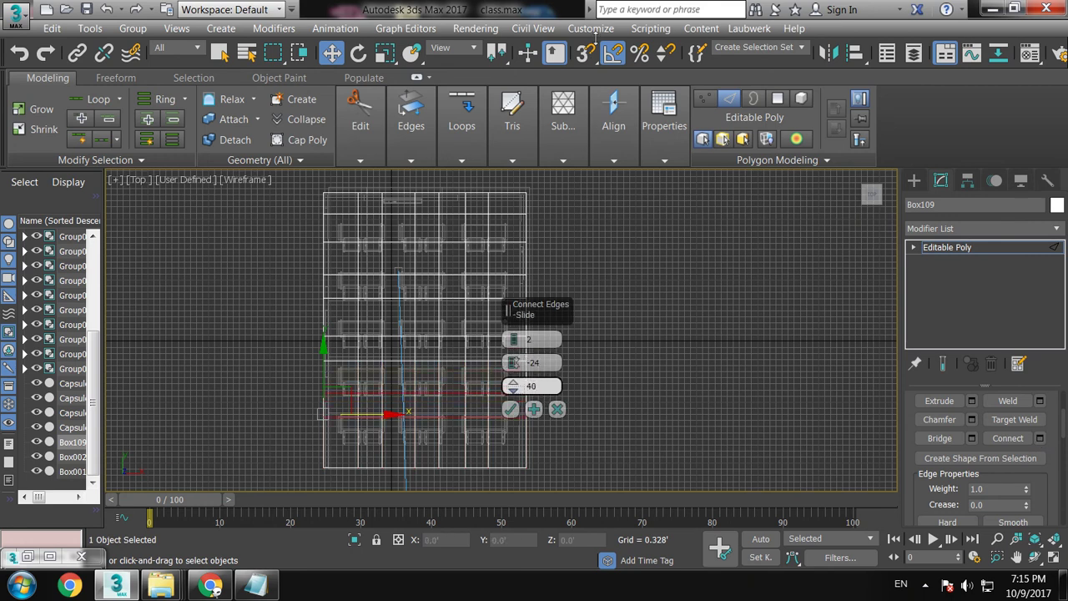
left_click(511, 409)
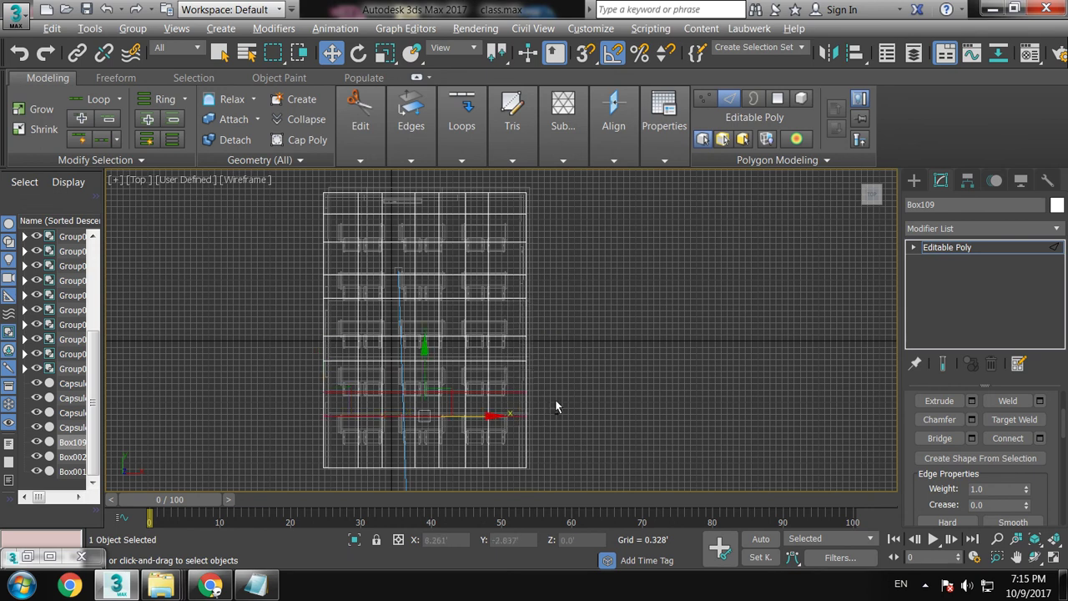
key("alt+w")
right_click(677, 398)
key("alt+w")
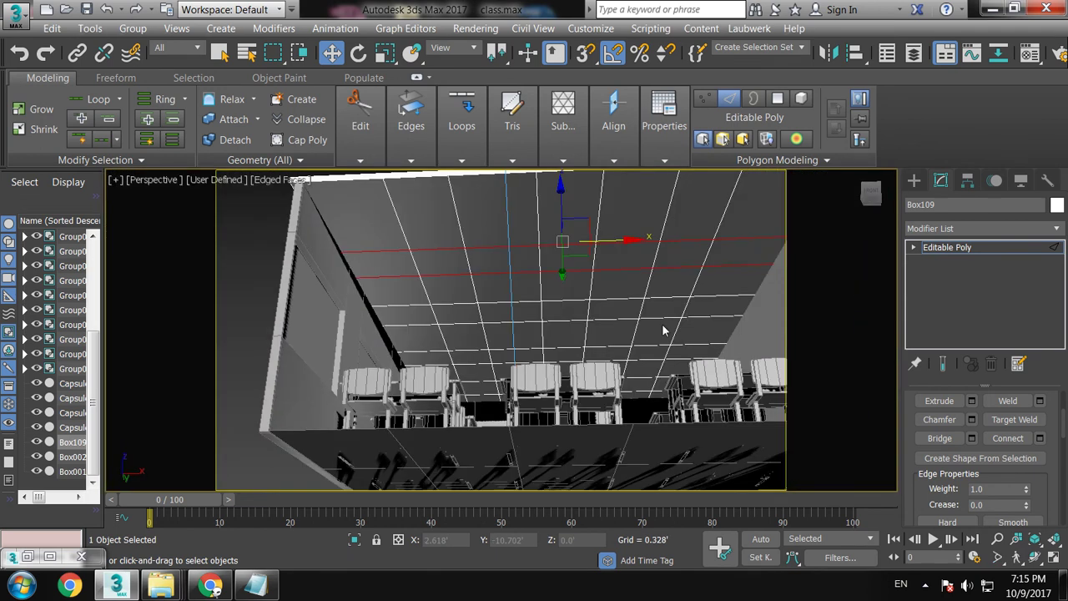
- Hide the classroom reference image, enter Polygon mode, and select the first two ceiling panels
middle_click_drag(663, 331, 617, 351, "alt")
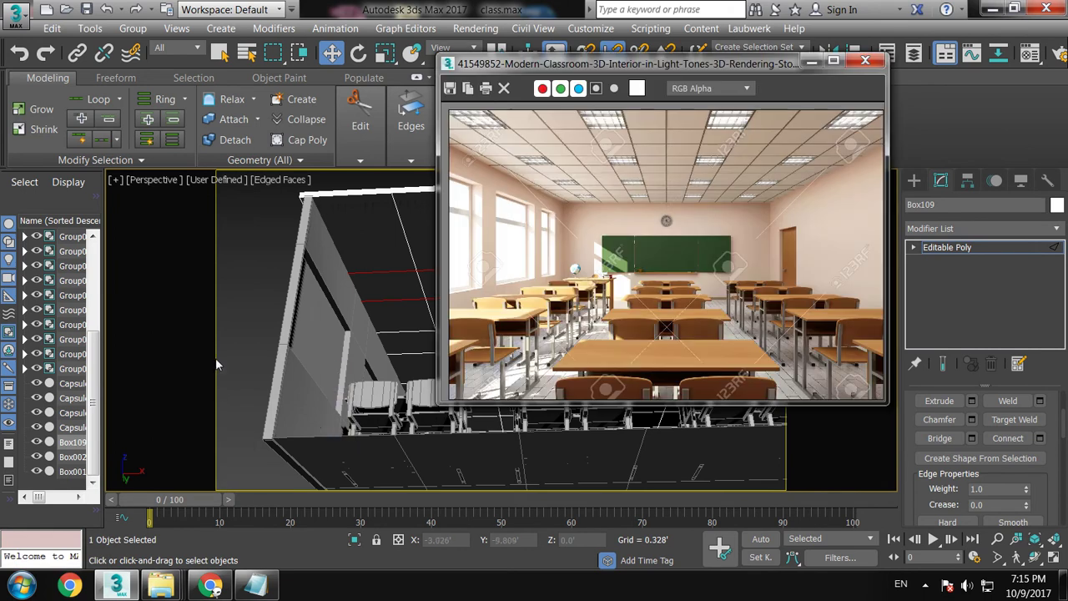
left_click(812, 60)
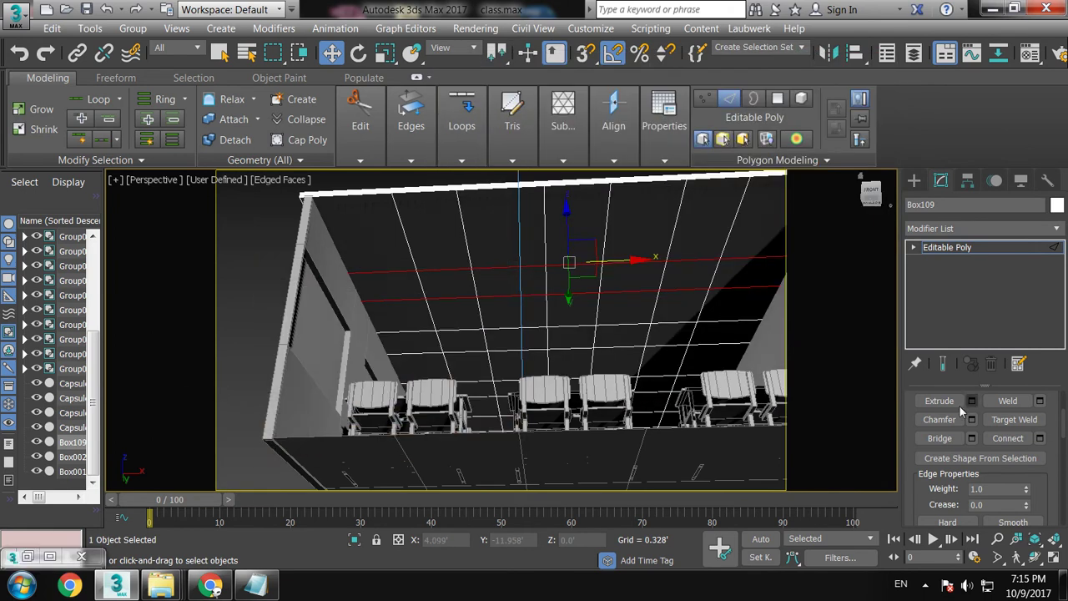
key("4")
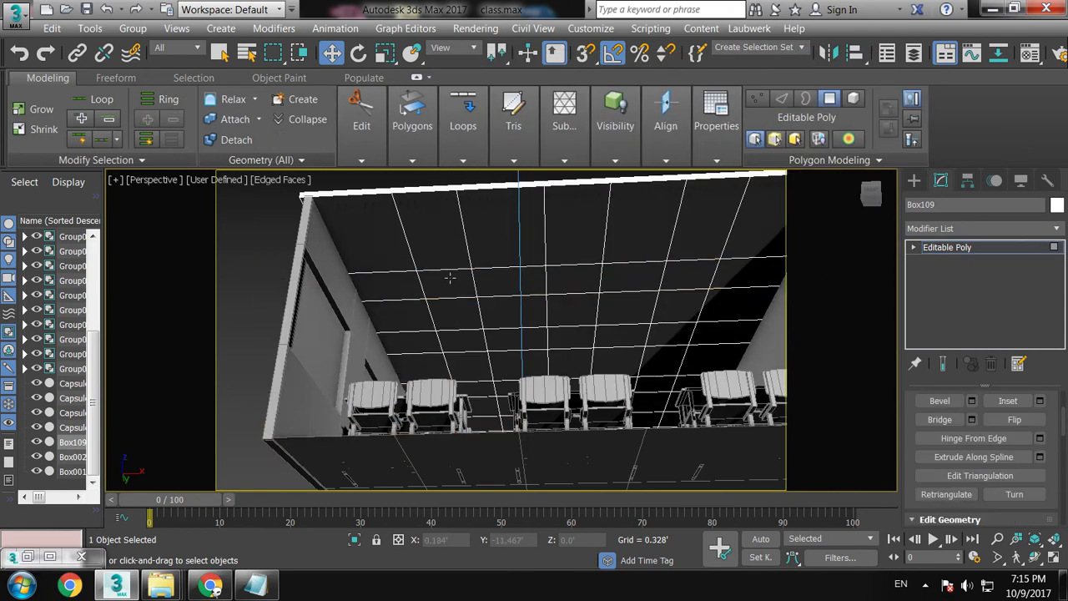
left_click(446, 284)
left_click(455, 341, "ctrl")
- Add the middle and right-column ceiling panels to the polygon selection
mouse_move(480, 386)
middle_mouse_down("alt")
mouse_move(521, 303)
mouse_move(506, 342)
middle_mouse_up("alt")
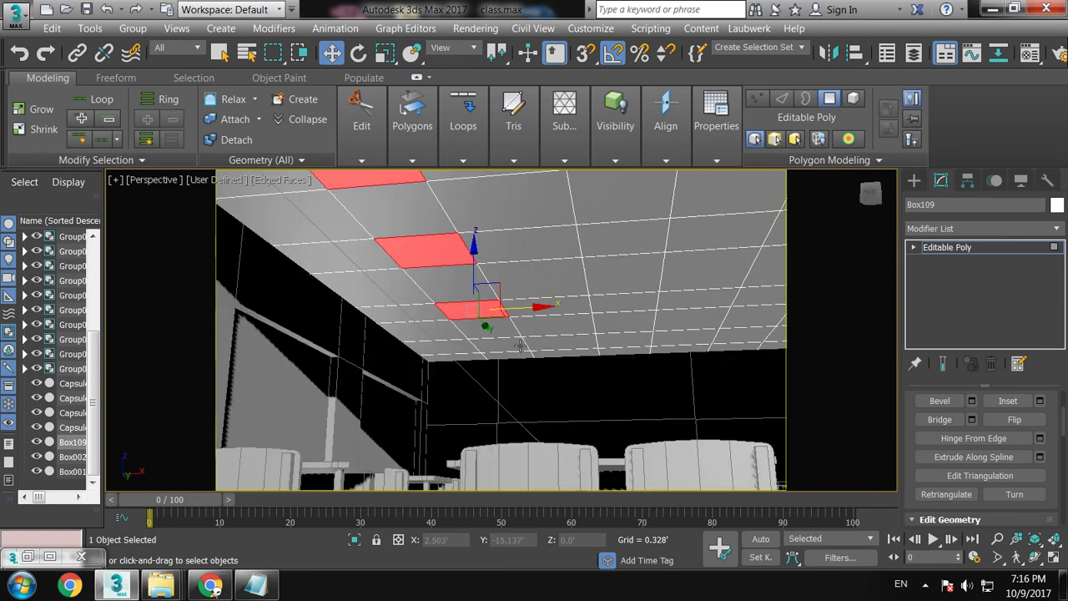
left_click(506, 343, "ctrl")
left_click(623, 339, "ctrl")
left_click(624, 302, "ctrl")
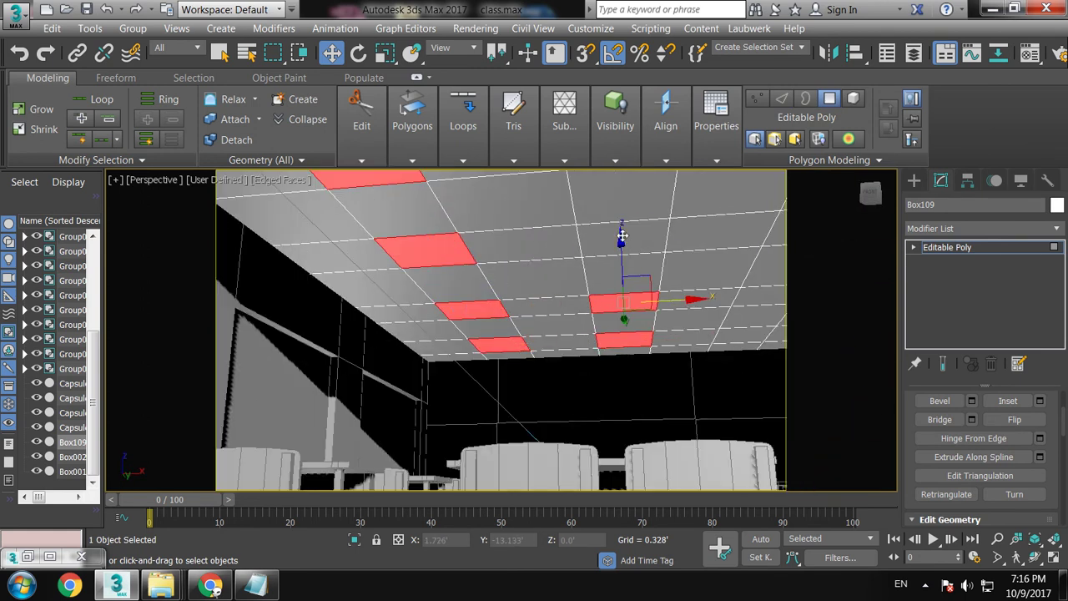
middle_click_drag(625, 302, 618, 329, "alt")
left_click(623, 317, "ctrl")
left_click(584, 199, "ctrl")
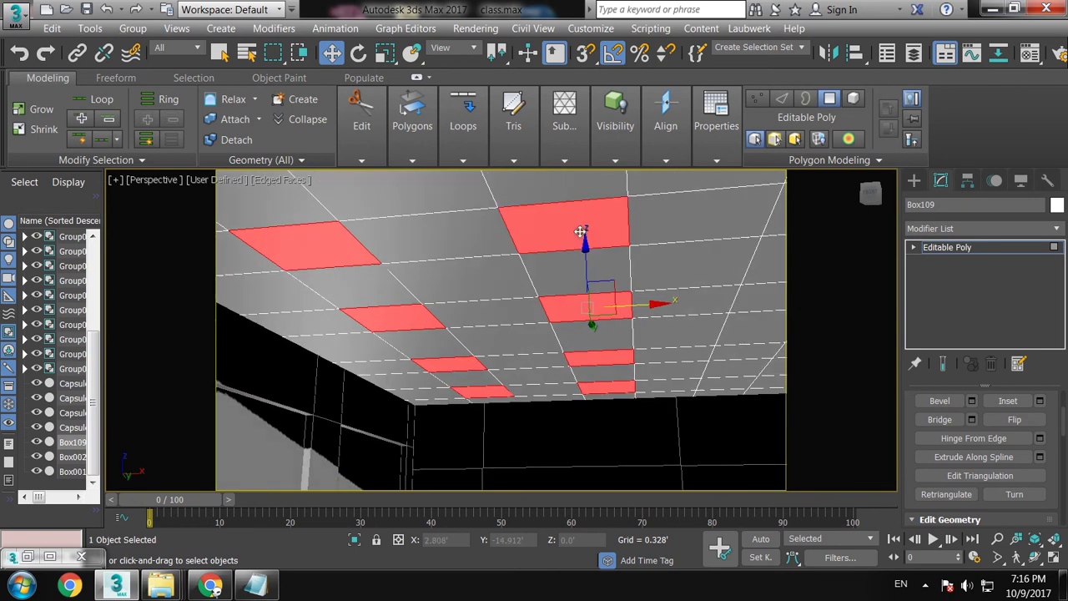
- Add the top-right and remaining ceiling panels, then zoom out over the whole ceiling
middle_click_drag(667, 234, 599, 227, "alt")
left_click(716, 209, "ctrl")
left_click(692, 298, "ctrl")
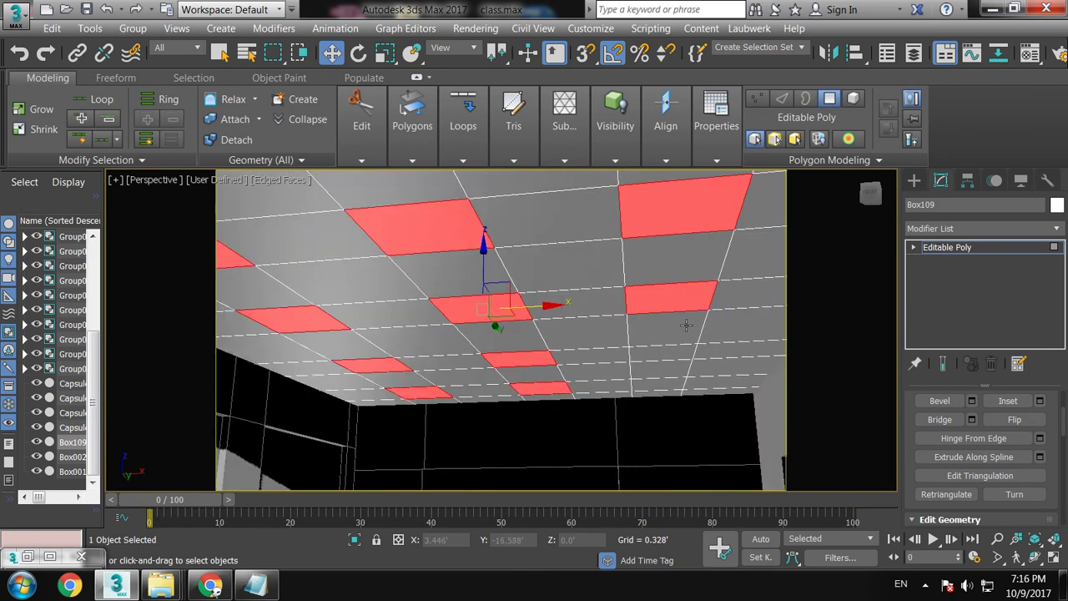
left_click(672, 351, "ctrl")
left_click(669, 381, "ctrl")
middle_click_drag(669, 381, 660, 362, "alt")
scroll(639, 348, "up", 3)
scroll(639, 343, "up", 2)
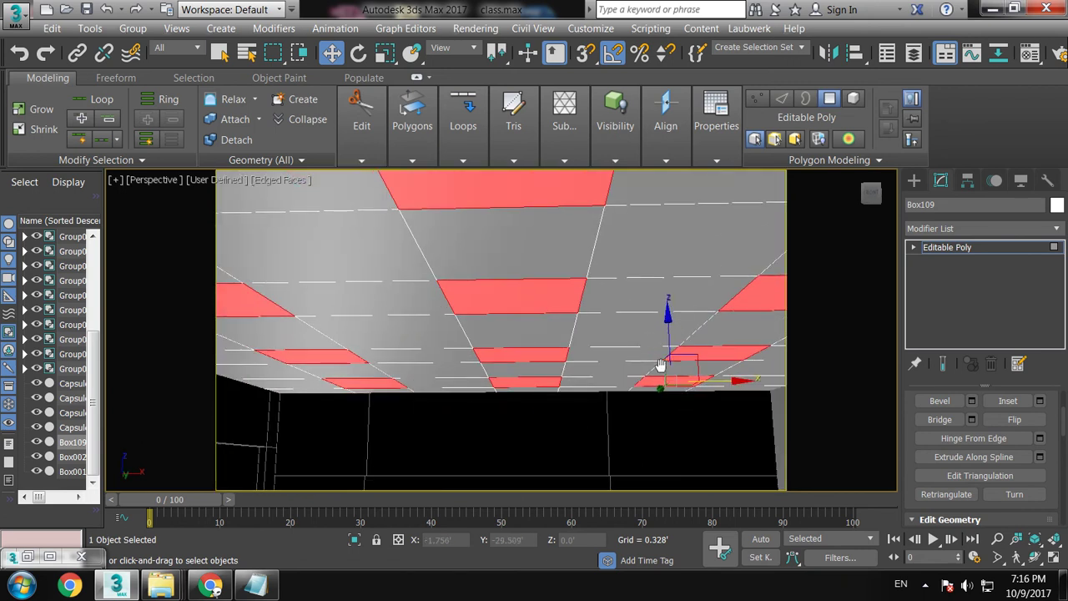
scroll(660, 364, "up", 2)
- Bevel the selected ceiling panels inward with Height -0.098' and Outline -0.103'
middle_click_drag(630, 398, 696, 404, "alt")
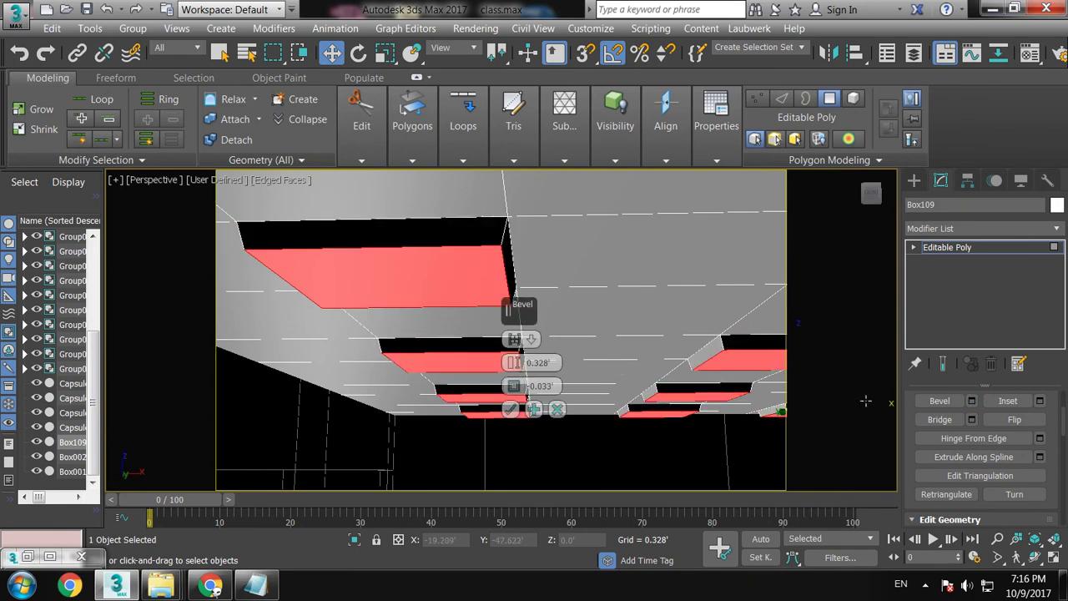
left_click_drag(513, 362, 514, 399)
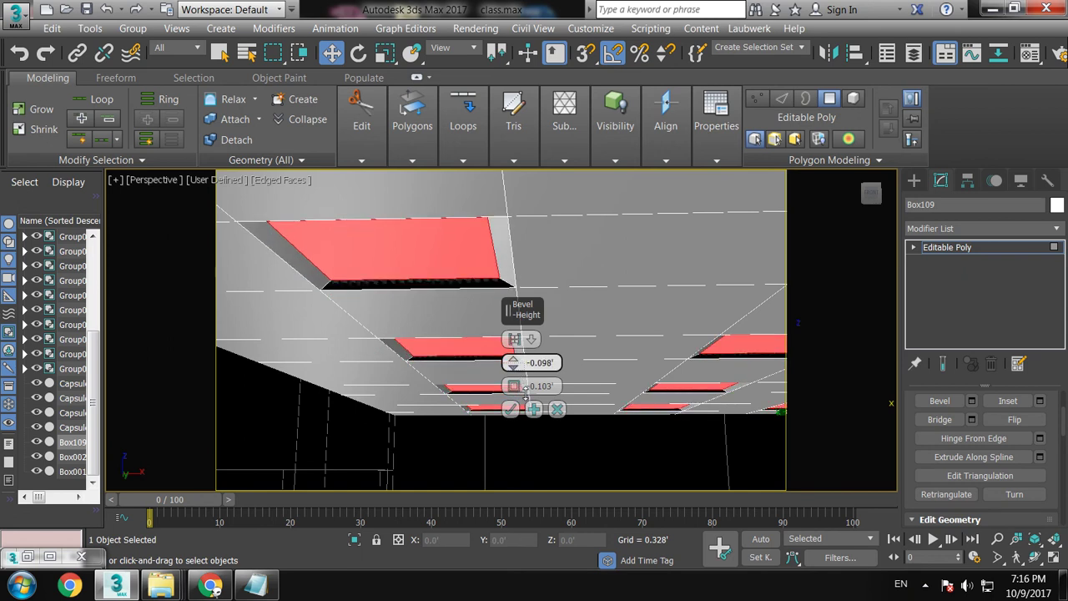
left_click(511, 408)
scroll(720, 326, "down", 3)
scroll(764, 325, "down", 4)
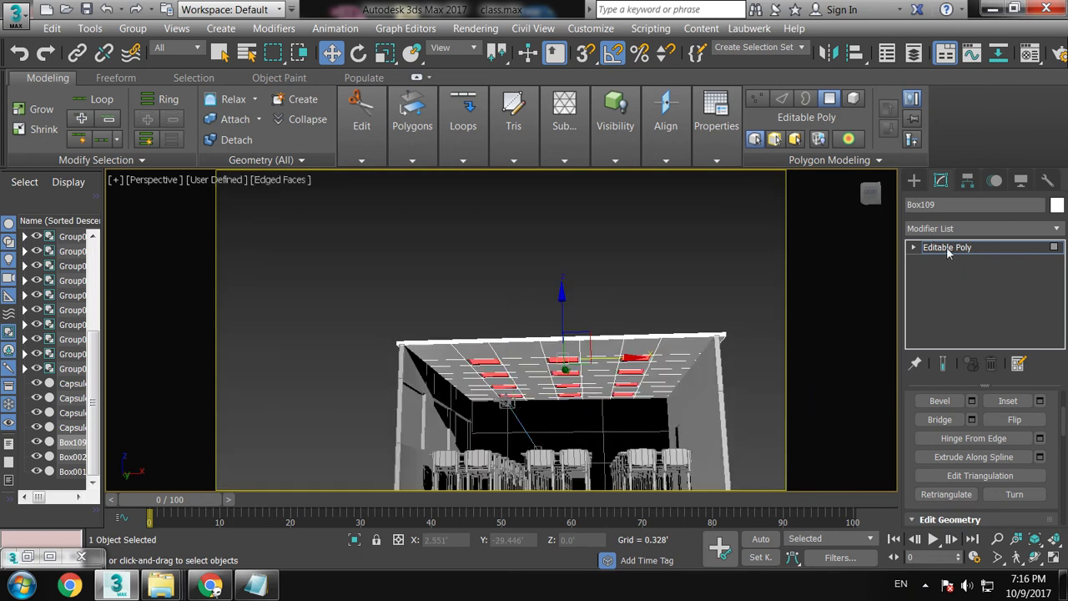
left_click(947, 247)
- View through the first physical camera and briefly check the reference classroom render
key("c")
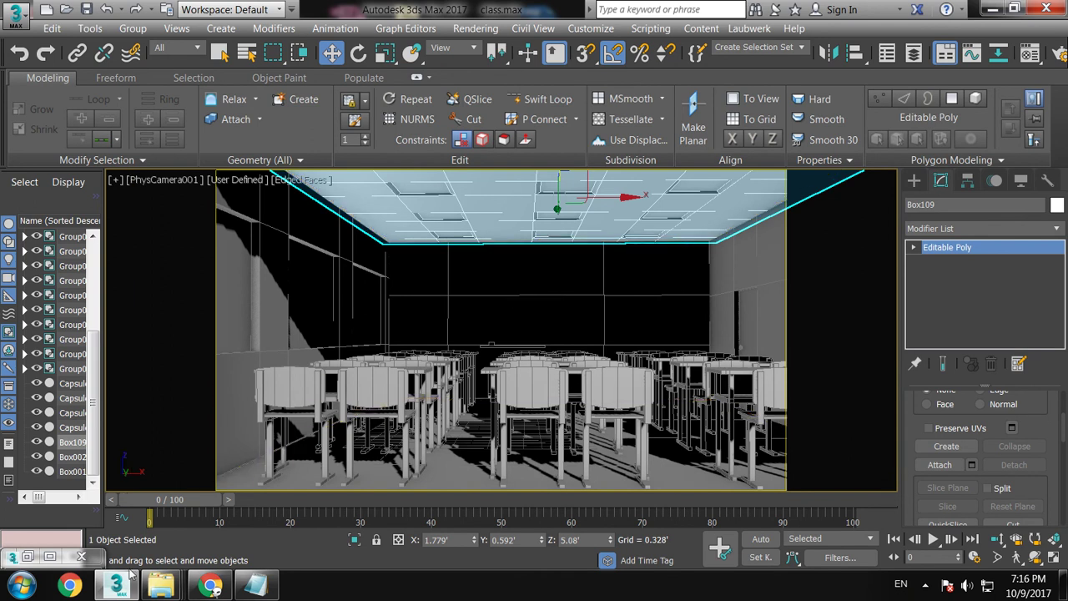
mouse_move(117, 584)
left_click(158, 463)
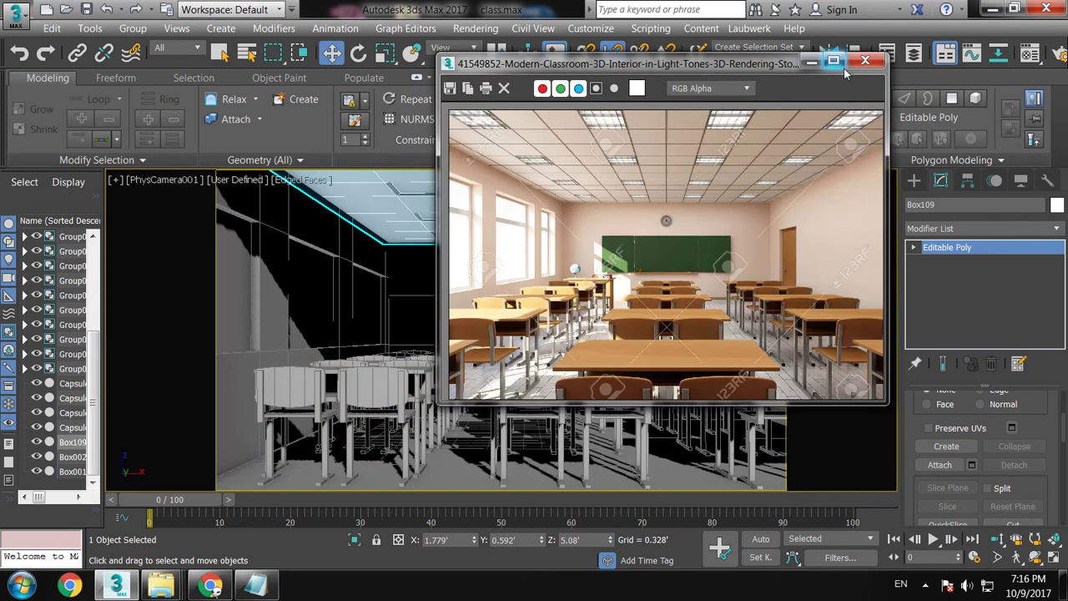
left_click(811, 61)
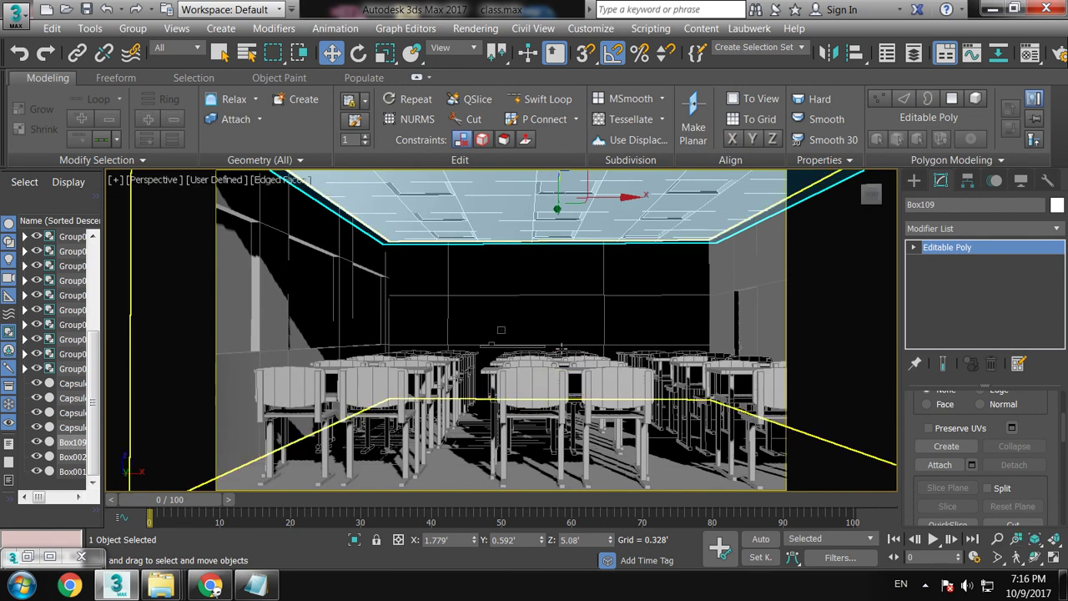
- Frame the Perspective view down the desk aisle and create PhysCamera002 from it
key("p")
scroll(600, 356, "up", 3)
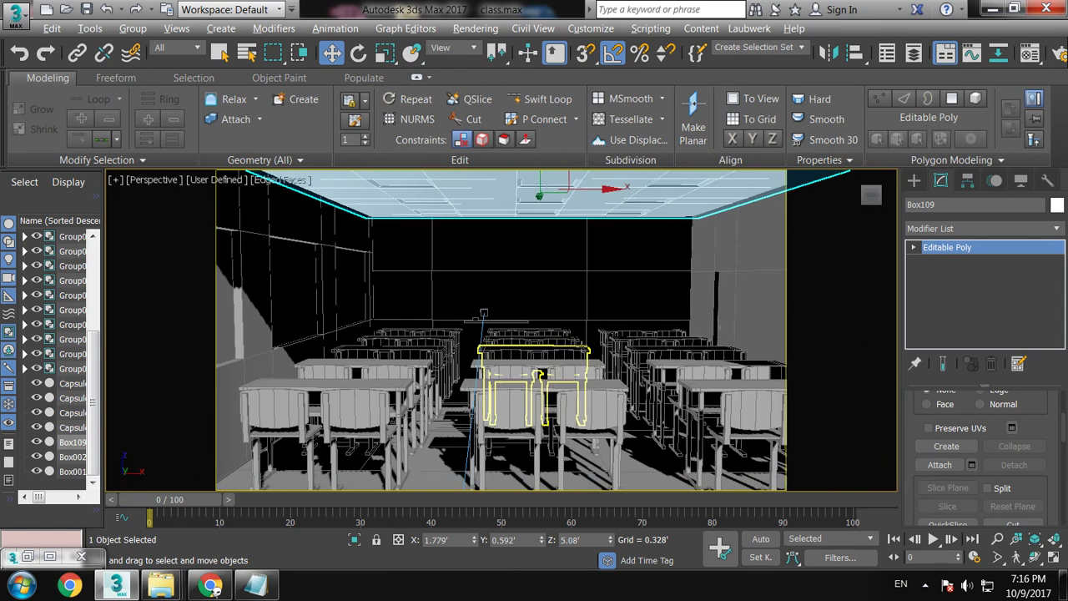
scroll(578, 344, "up", 2)
middle_click_drag(578, 344, 582, 349, "alt")
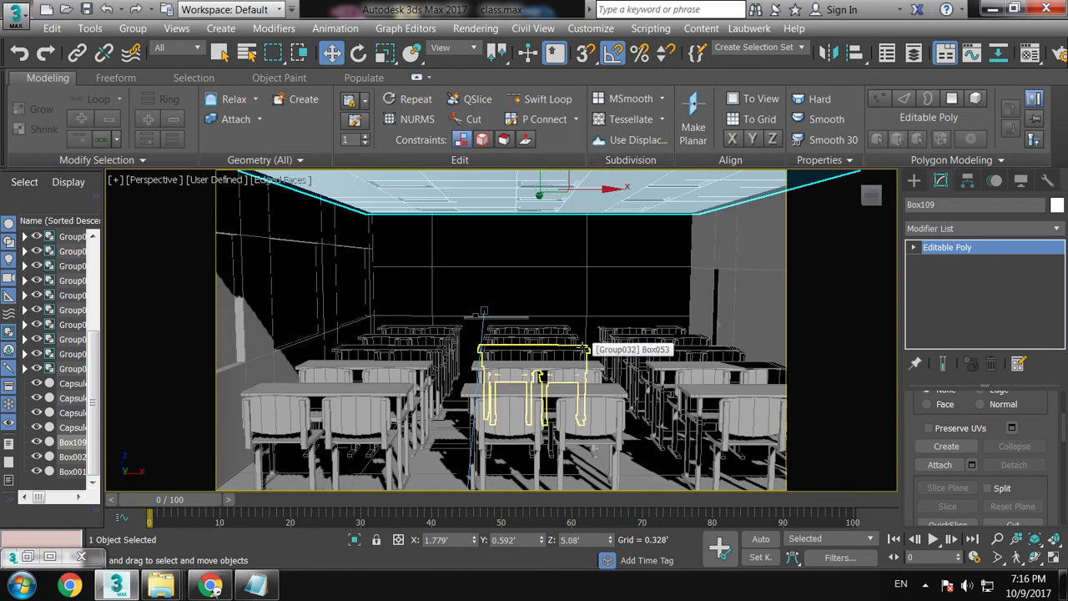
key("Up")
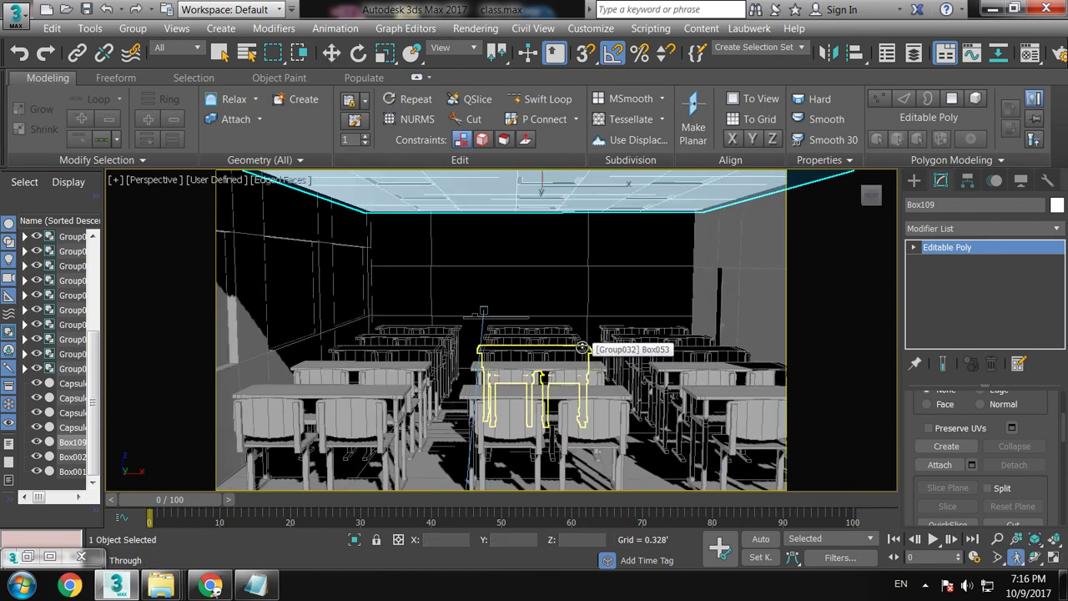
key("ctrl+c")
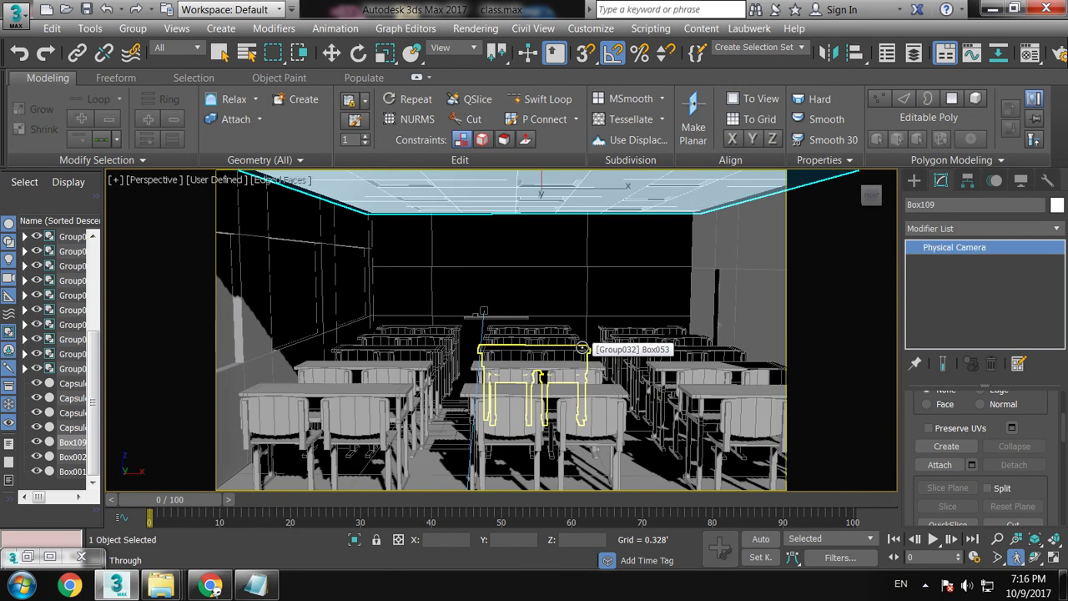
- Save the scene, then start a Save As on Removable Disk (I:) based on class.max
left_click(16, 15)
left_click(61, 175)
left_click(17, 15)
left_click(55, 177)
left_click(50, 250)
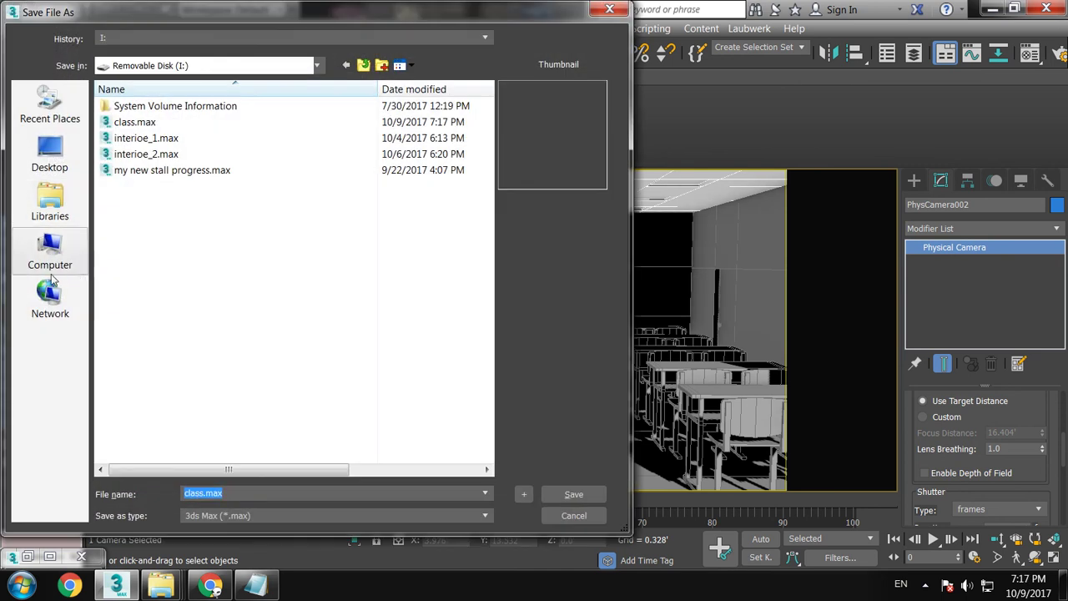
double_click(380, 197)
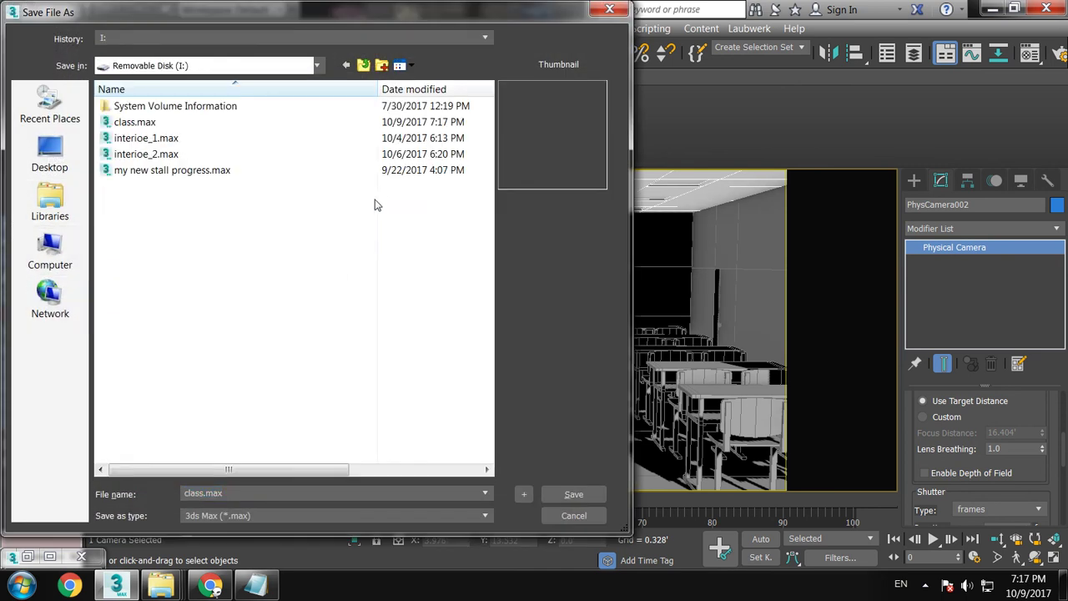
left_click(134, 122)
- Name the file 'class 2', choose 3ds Max 2014 format, and save it
left_click(240, 493)
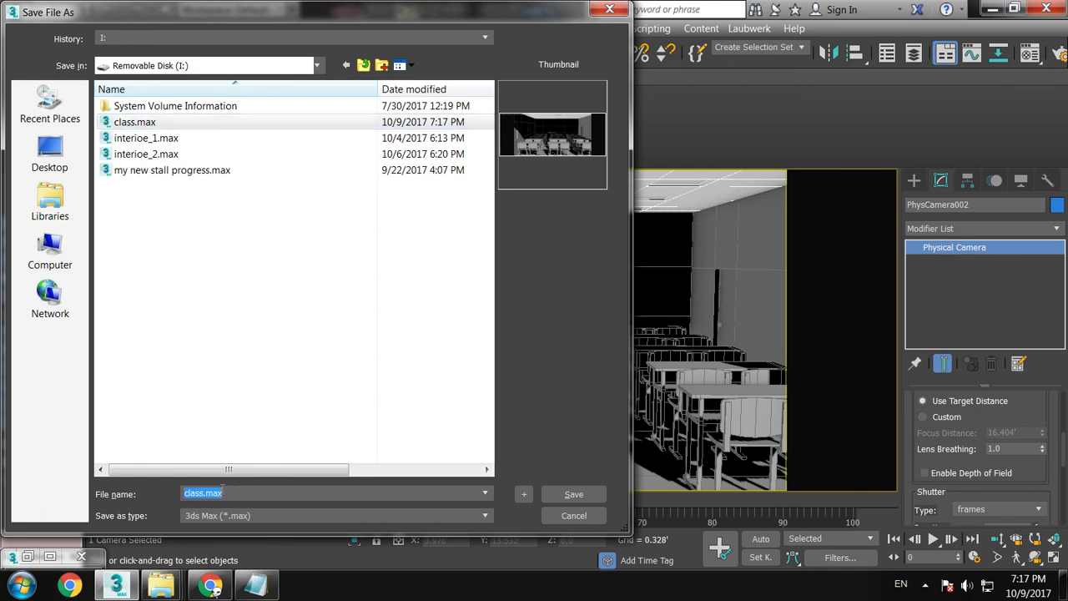
key("BackSpace")
key("BackSpace")
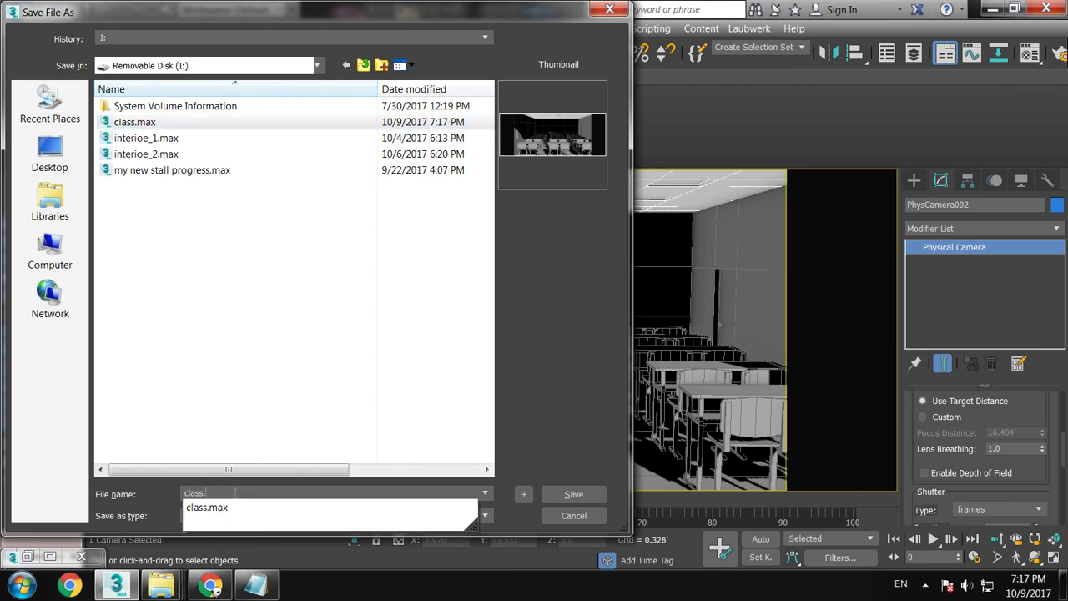
key("BackSpace")
type("2")
left_click(262, 512)
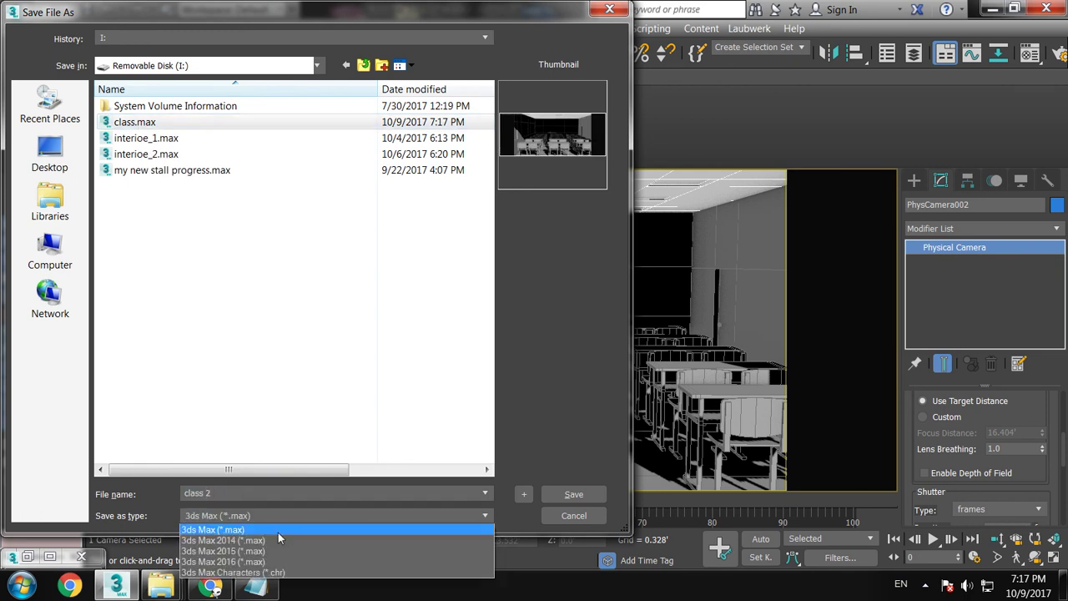
left_click(284, 541)
left_click(572, 494)
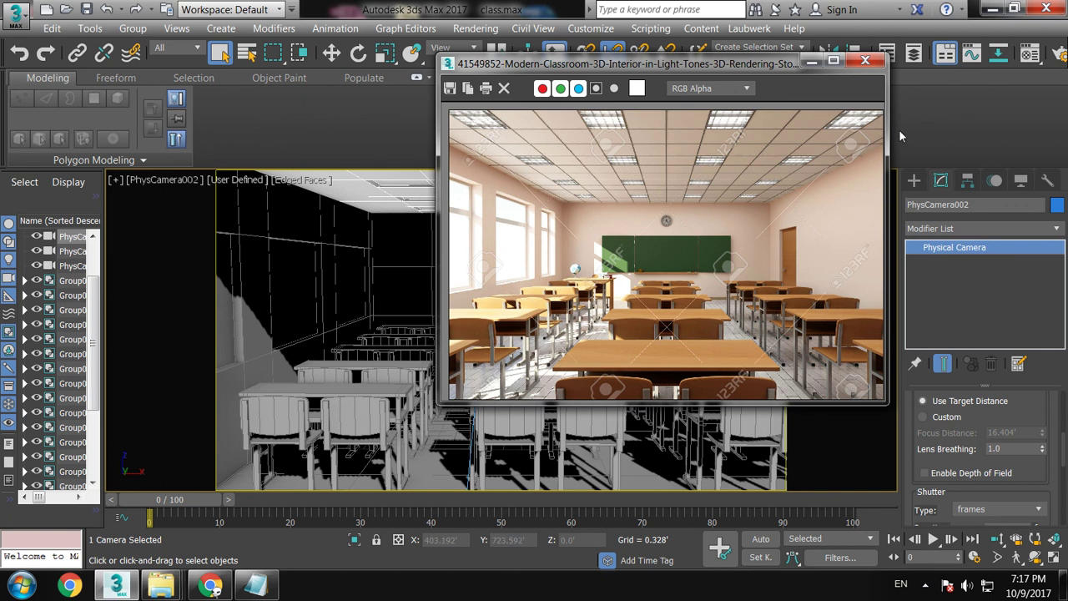
- Minimize the reference render window and switch to the Notepad notes
left_click(812, 60)
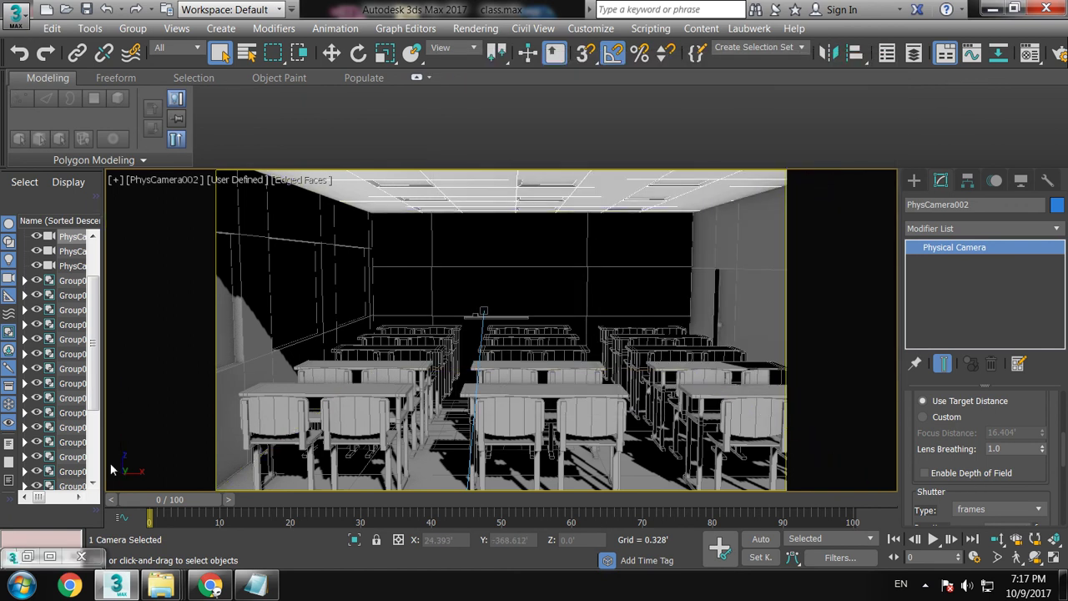
left_click(255, 584)
- Add closing lines 'Thanks for watching..' and 'continue to part 4' below the intro text
key("Return")
type("Thanks for watching..  ")
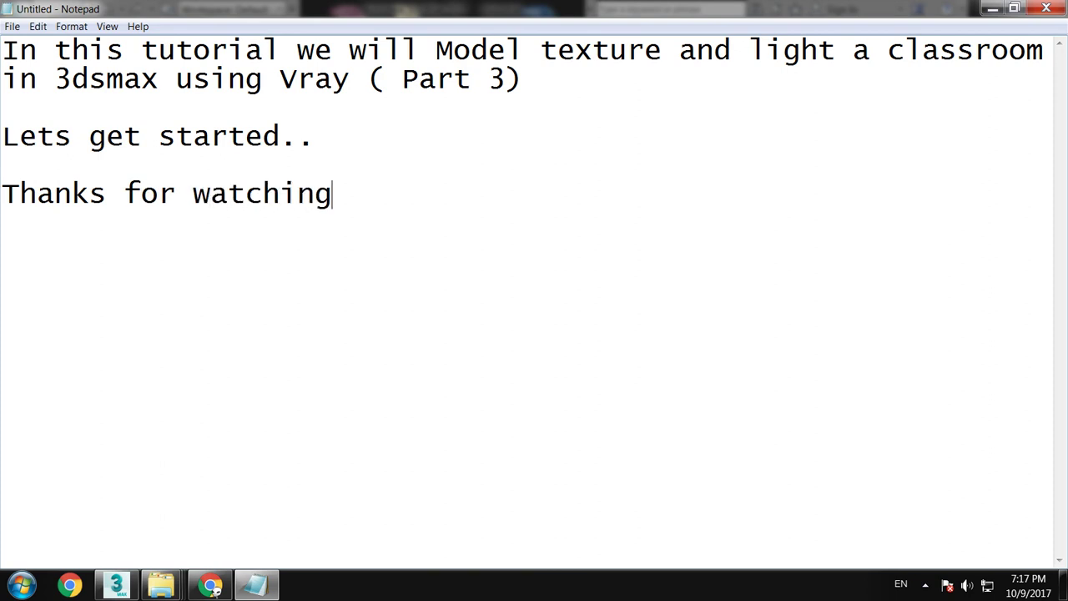
type("continue to part 4")
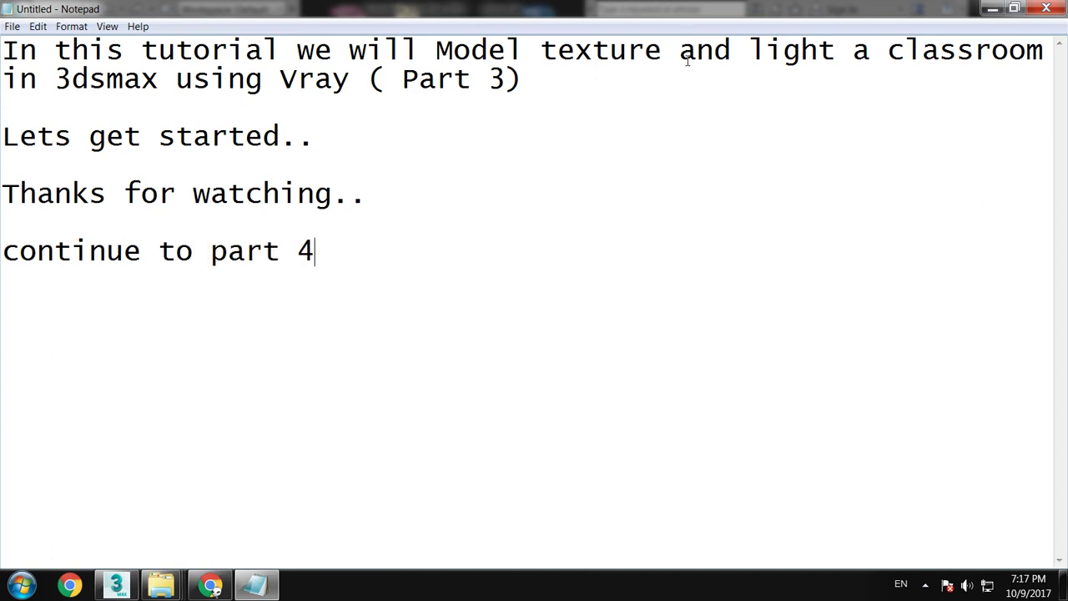